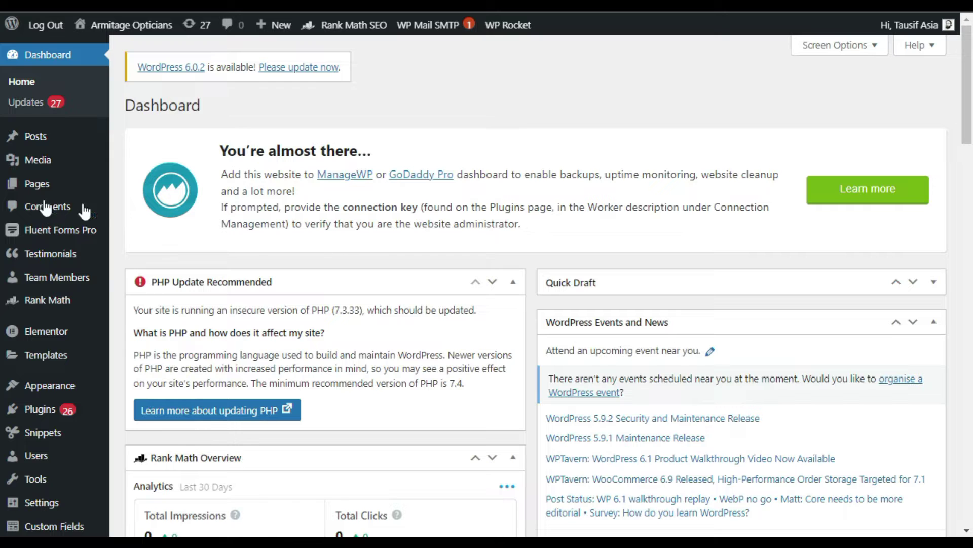
- Create and publish a new page titled 'Webber', then open it in Elementor
{"action": "mouse_move", "coordinate": [31, 198]}
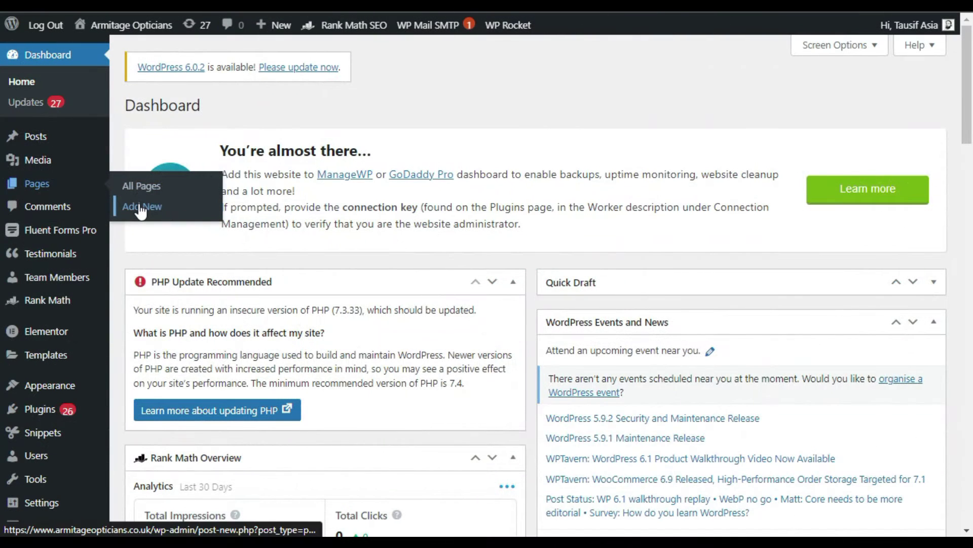
{"action": "left_click", "coordinate": [175, 207]}
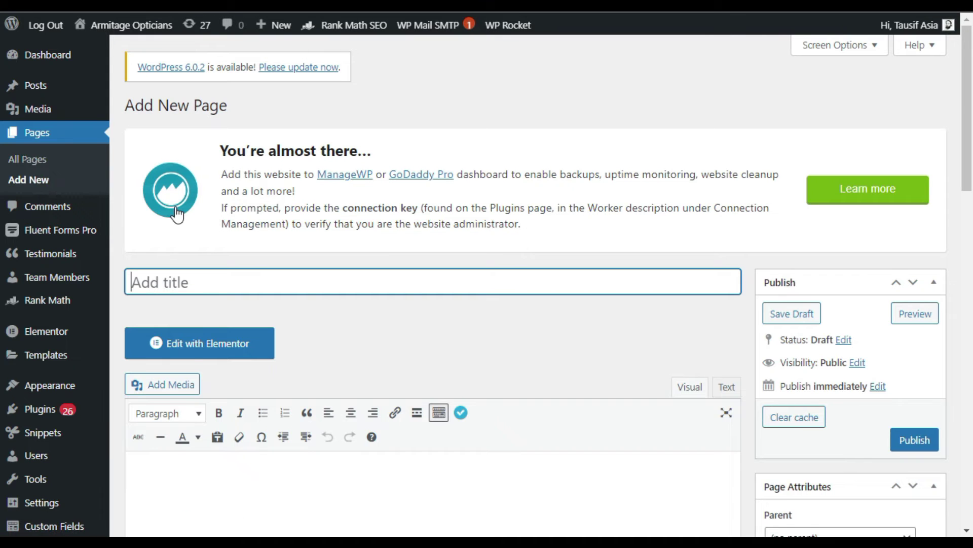
{"action": "type", "text": "W"}
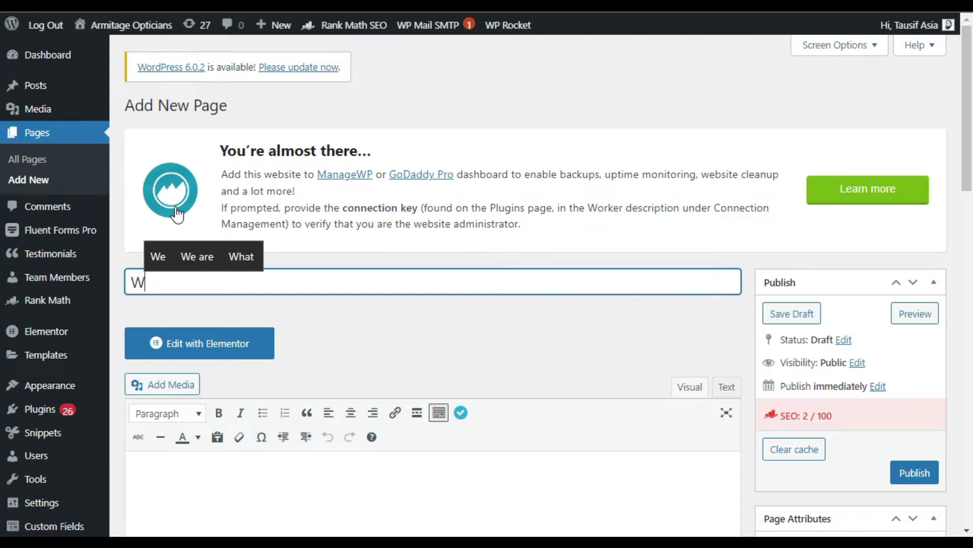
{"action": "type", "text": "ebber"}
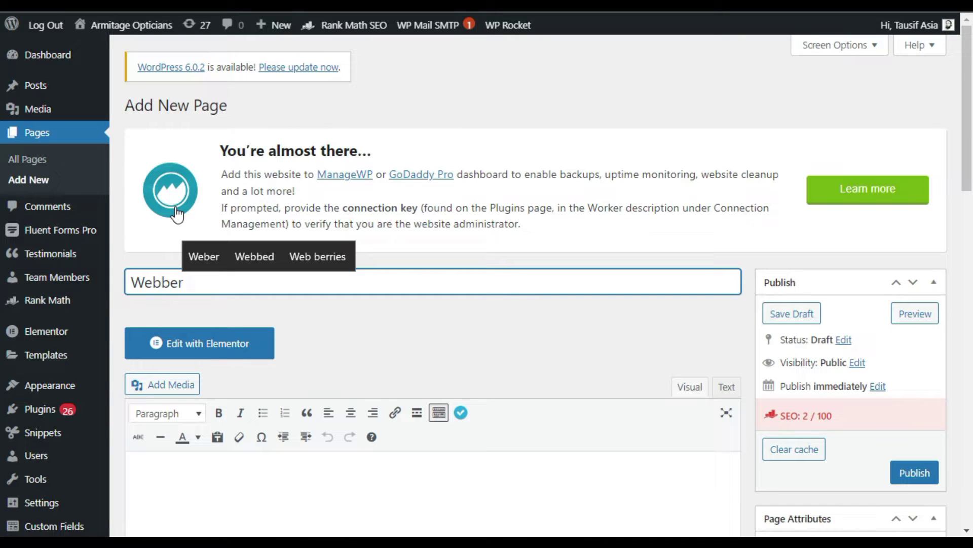
{"action": "left_click", "coordinate": [931, 472]}
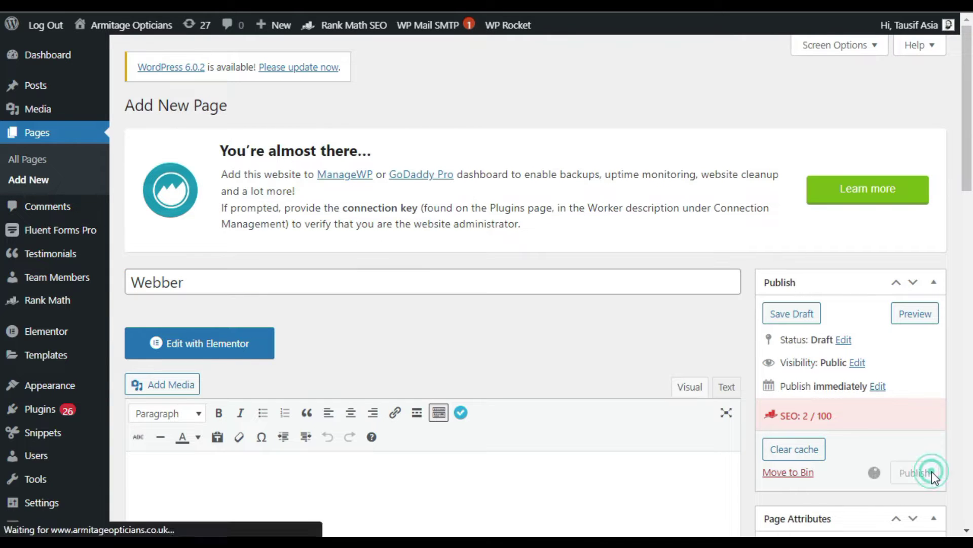
{"action": "left_click", "coordinate": [930, 472]}
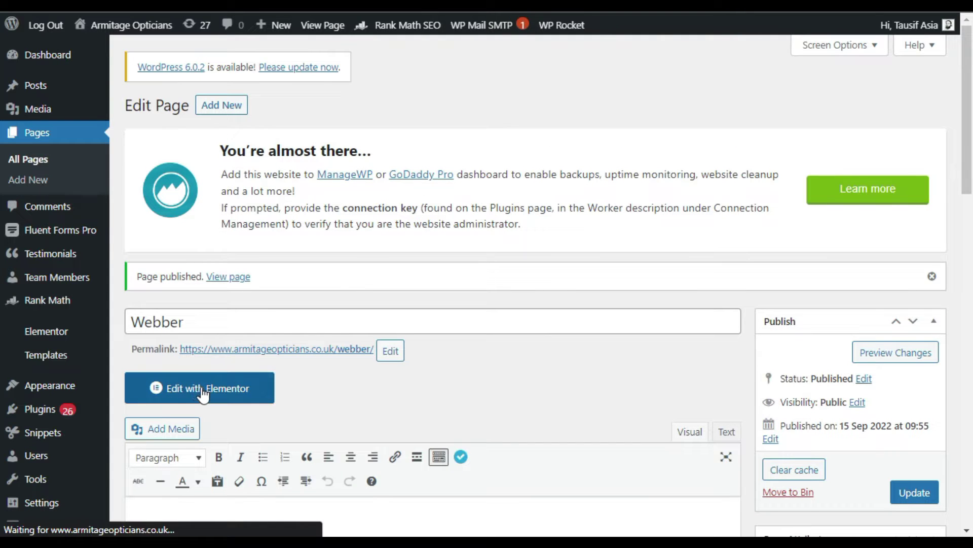
{"action": "left_click", "coordinate": [204, 390]}
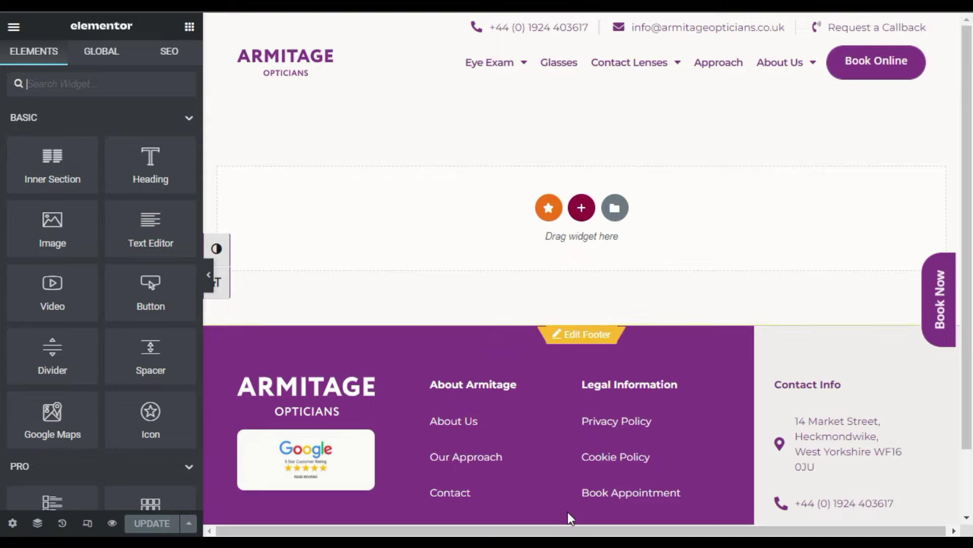
- Set the Webber page layout to Elementor Canvas in Page Settings
{"action": "left_click", "coordinate": [13, 523]}
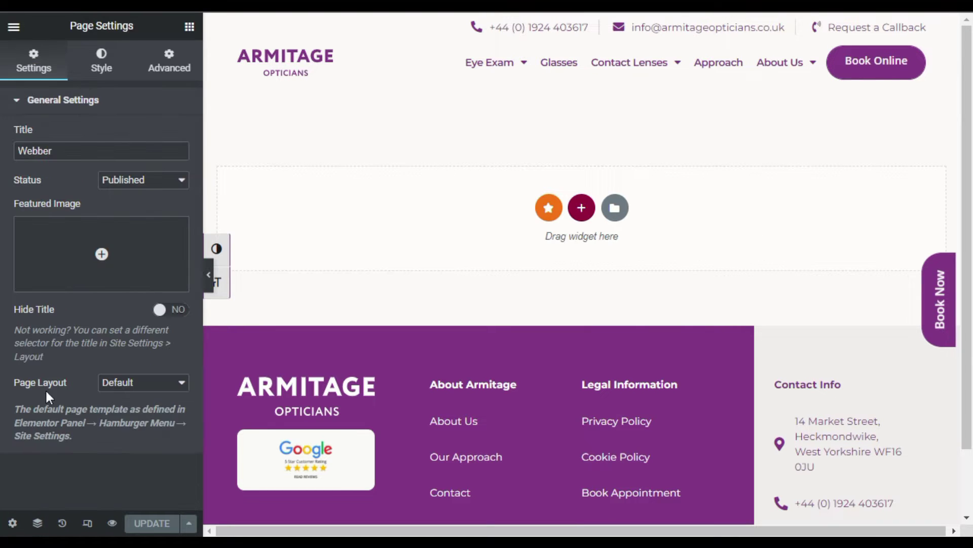
{"action": "left_click", "coordinate": [124, 383]}
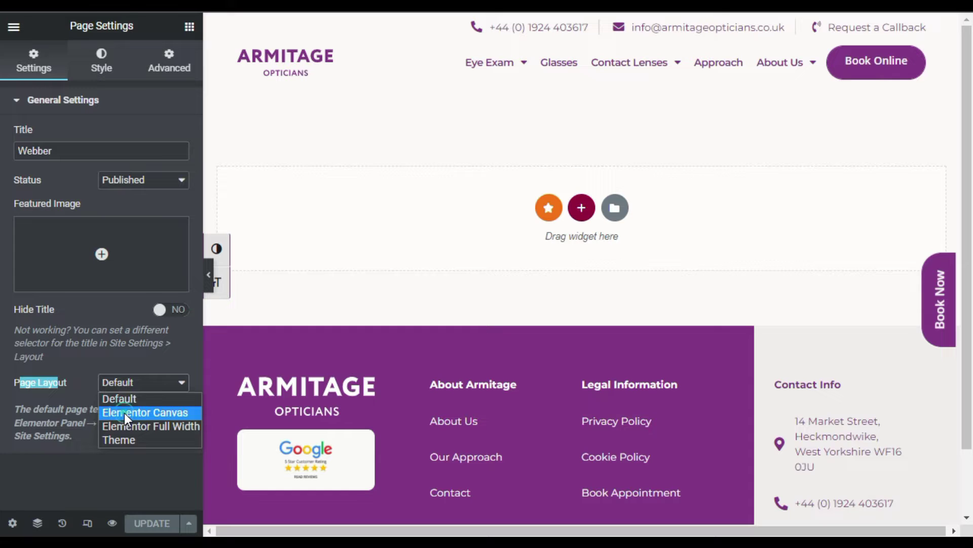
{"action": "left_click", "coordinate": [124, 413]}
{"action": "left_click", "coordinate": [131, 412]}
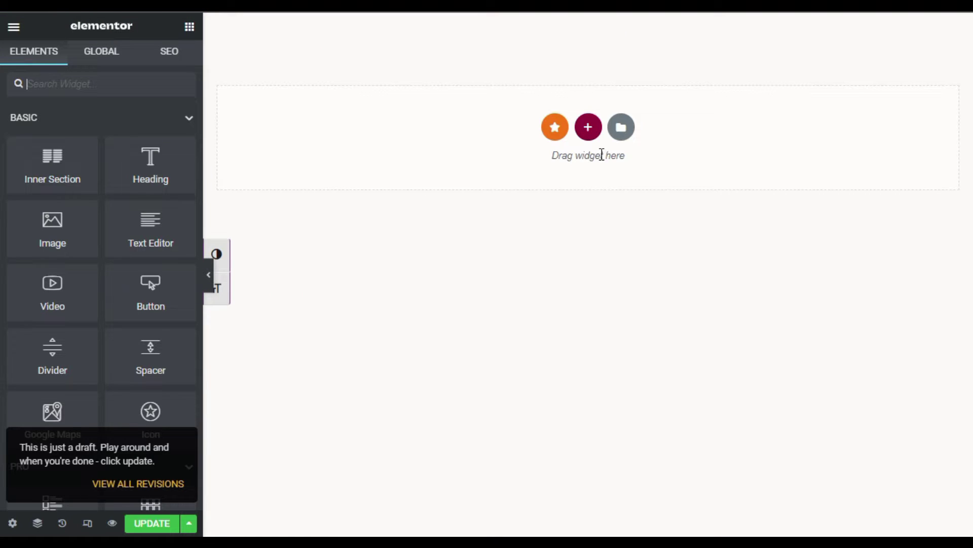
- Preview the empty canvas full width, then open the template library
{"action": "left_click", "coordinate": [208, 274]}
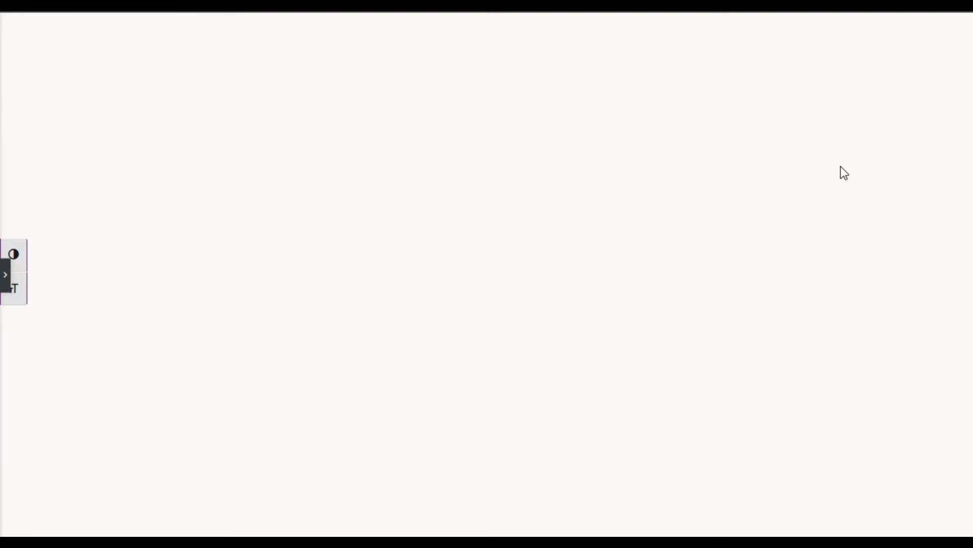
{"action": "left_click", "coordinate": [6, 277]}
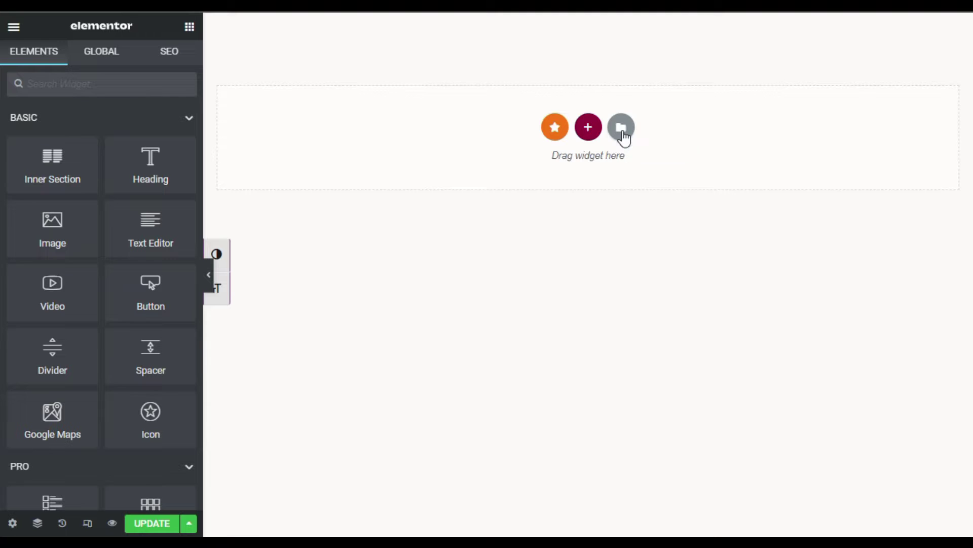
{"action": "left_click", "coordinate": [622, 129]}
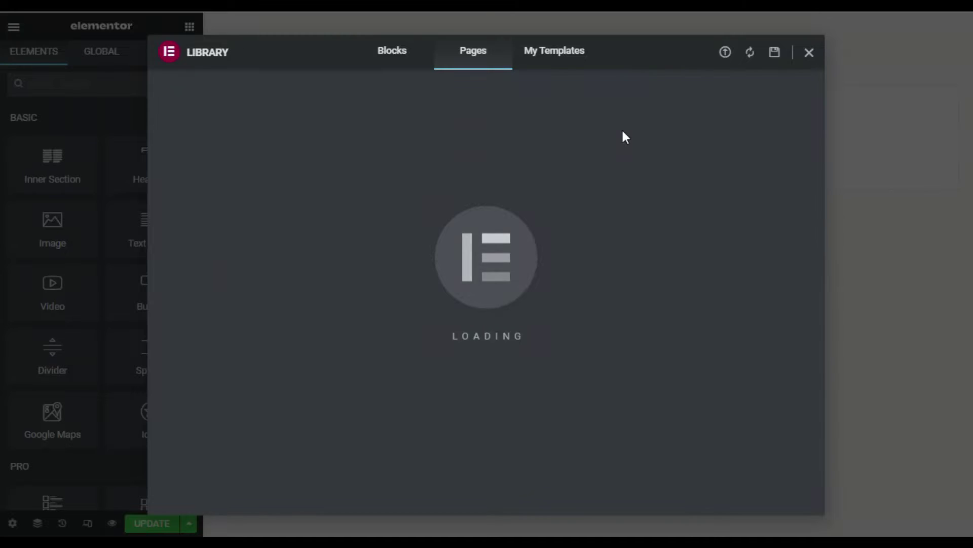
- Import the webber.json template file into My Templates
{"action": "left_click", "coordinate": [560, 49]}
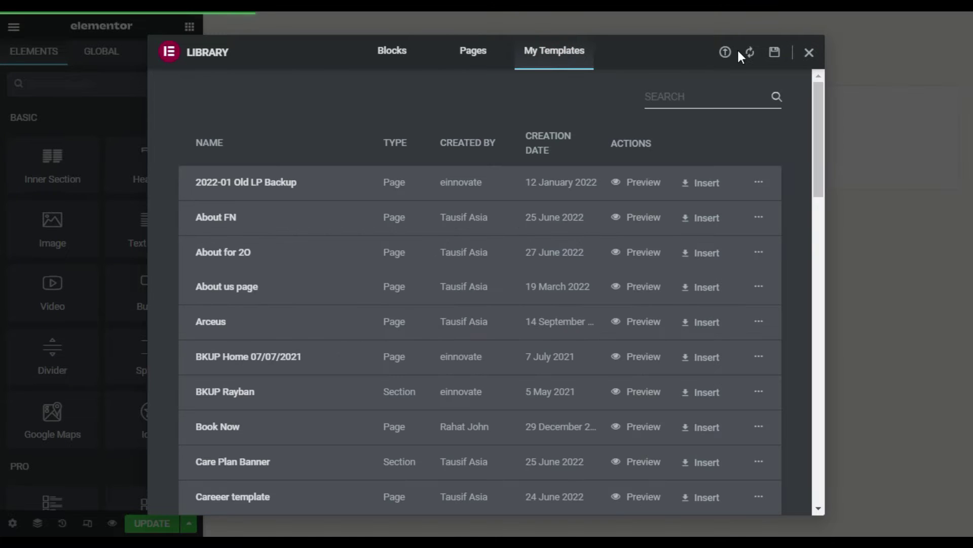
{"action": "left_click", "coordinate": [727, 53]}
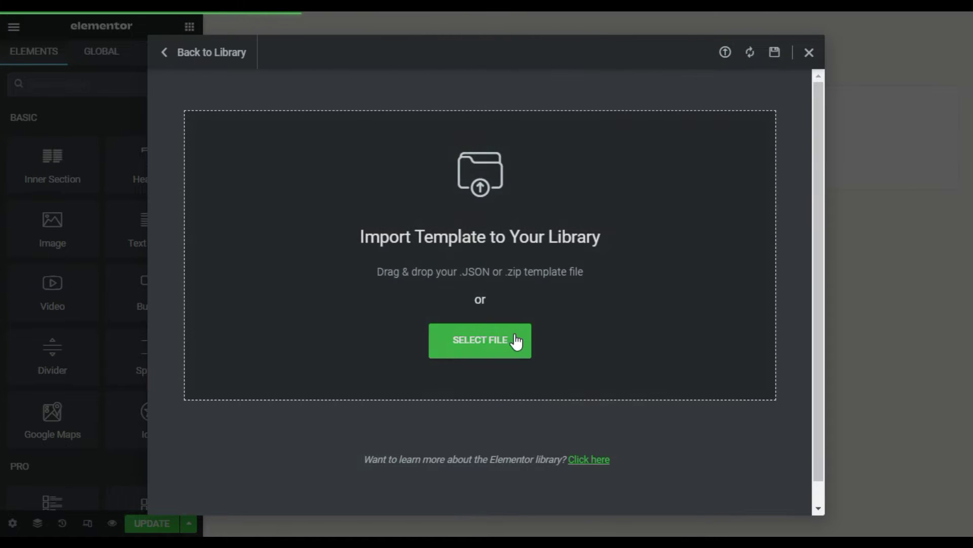
{"action": "left_click", "coordinate": [490, 347]}
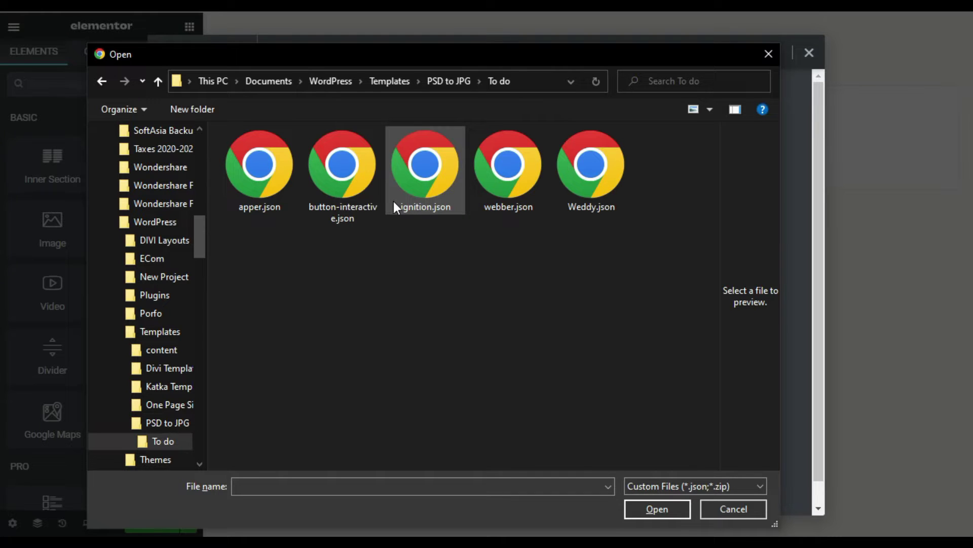
{"action": "left_click", "coordinate": [509, 181]}
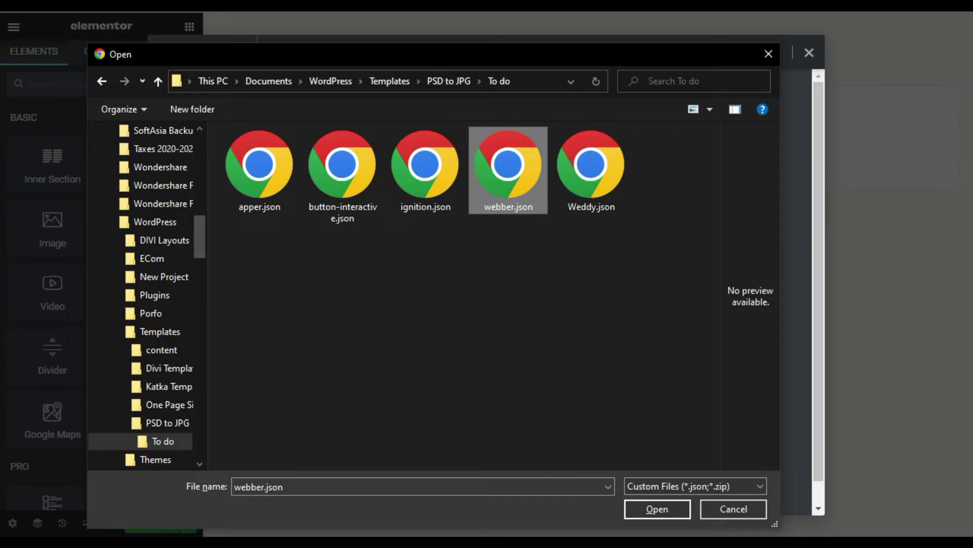
{"action": "left_click", "coordinate": [657, 509]}
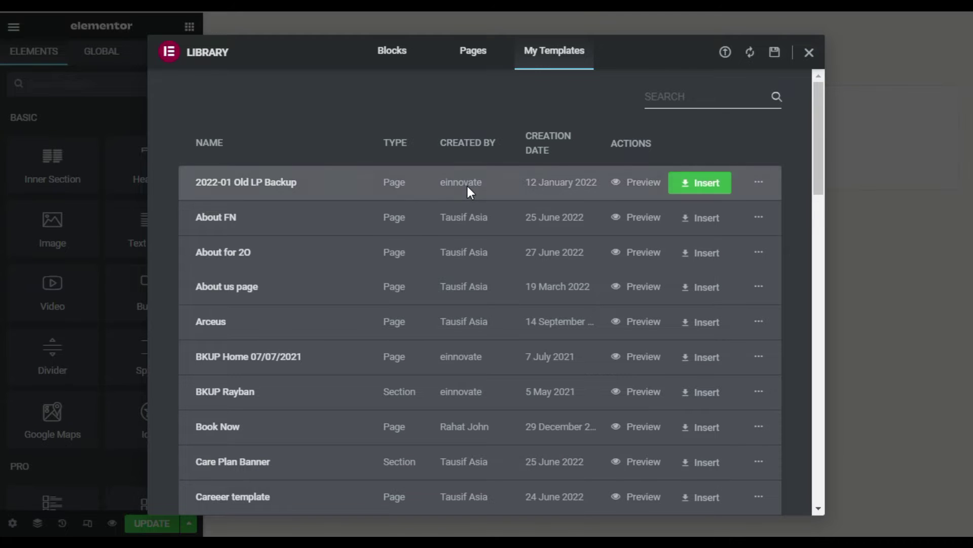
- Scroll to the imported Webber template and insert it into the page
{"action": "scroll", "coordinate": [468, 187], "scroll_direction": "down", "scroll_amount": 4}
{"action": "scroll", "coordinate": [470, 198], "scroll_direction": "down", "scroll_amount": 5}
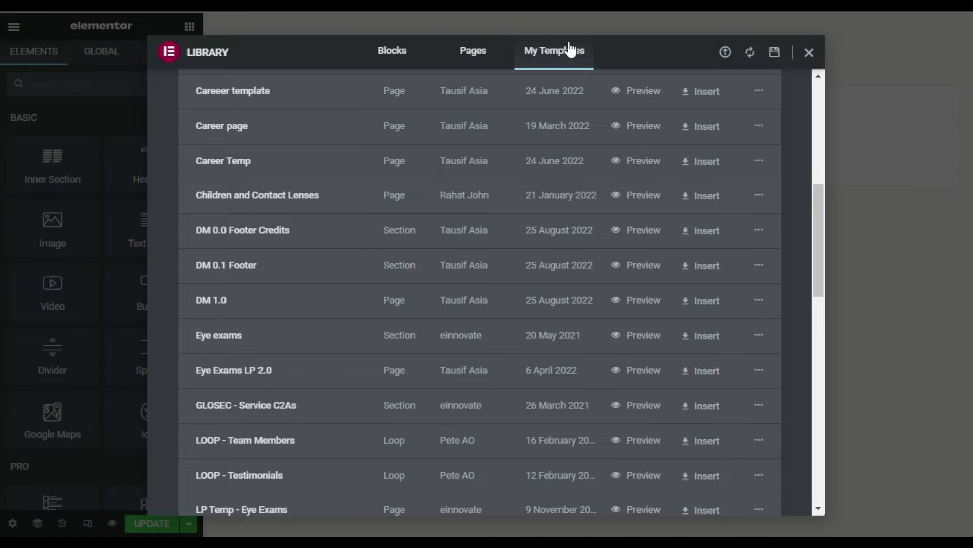
{"action": "scroll", "coordinate": [525, 196], "scroll_direction": "down", "scroll_amount": 3}
{"action": "scroll", "coordinate": [524, 197], "scroll_direction": "down", "scroll_amount": 15}
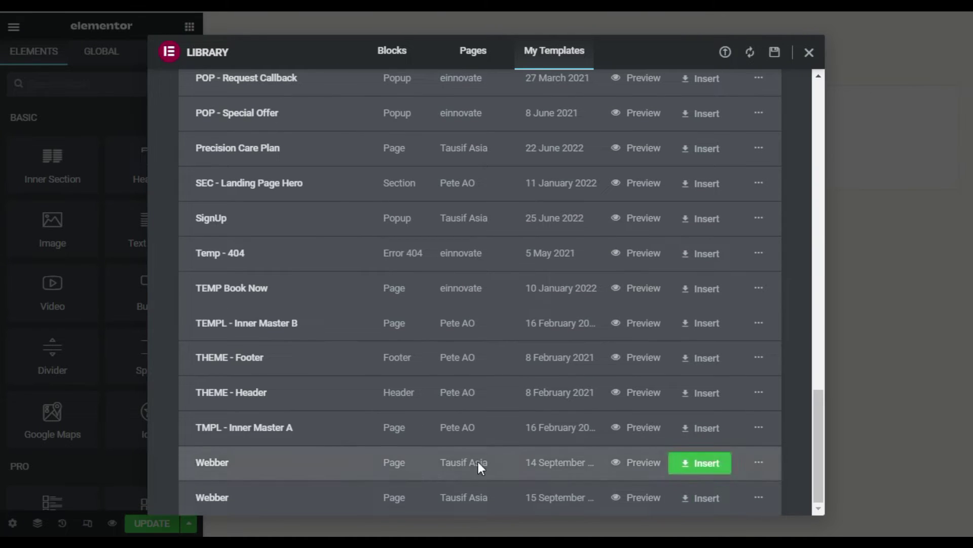
{"action": "left_click", "coordinate": [713, 468]}
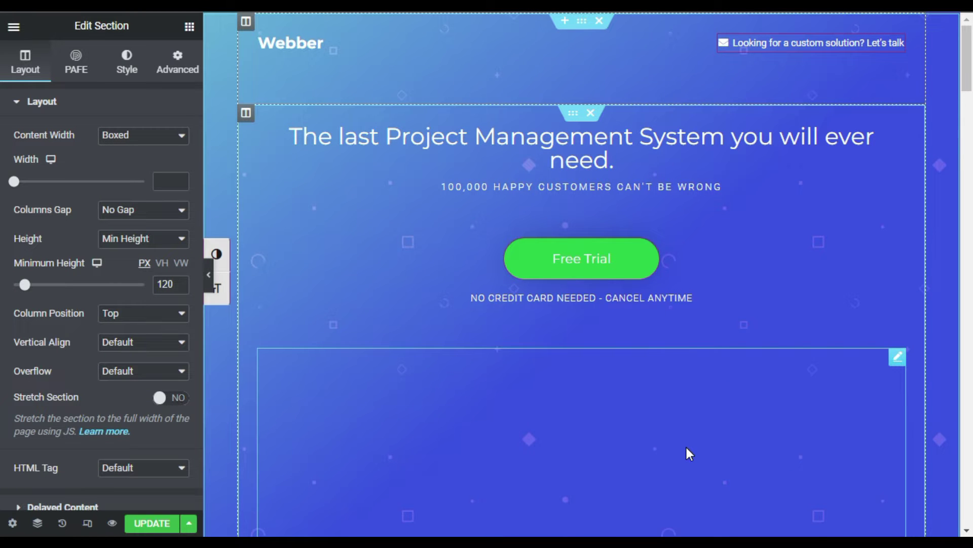
{"action": "scroll", "coordinate": [567, 152], "scroll_direction": "down", "scroll_amount": 15}
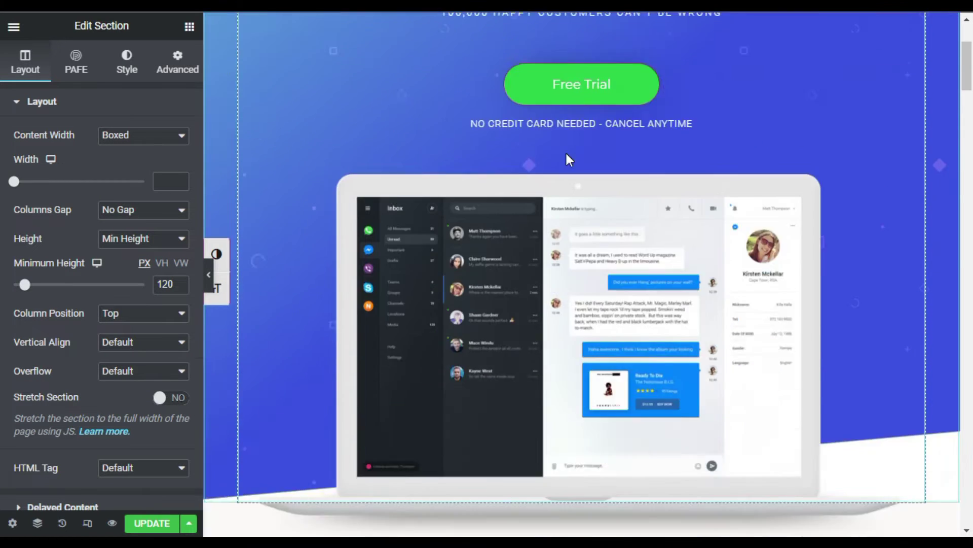
{"action": "scroll", "coordinate": [593, 196], "scroll_direction": "down", "scroll_amount": 15}
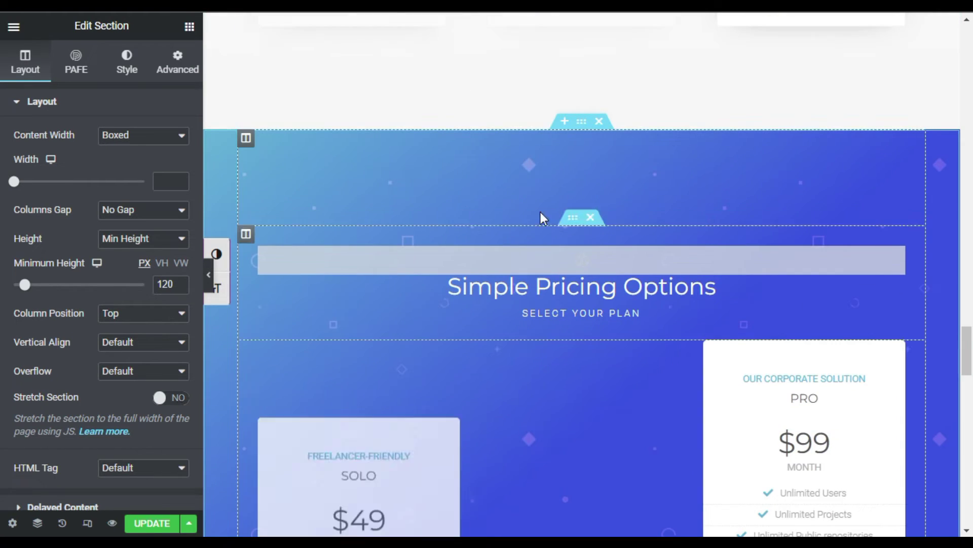
{"action": "scroll", "coordinate": [629, 175], "scroll_direction": "down", "scroll_amount": 15}
{"action": "scroll", "coordinate": [631, 183], "scroll_direction": "down", "scroll_amount": 5}
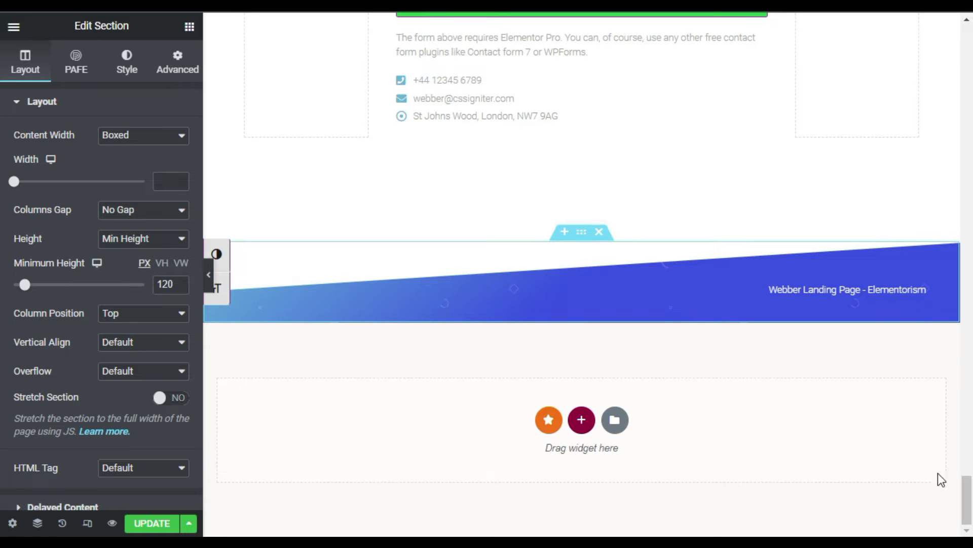
{"action": "left_click_drag", "start_coordinate": [966, 499], "coordinate": [945, 228]}
{"action": "scroll", "coordinate": [944, 228], "scroll_direction": "up", "scroll_amount": 15}
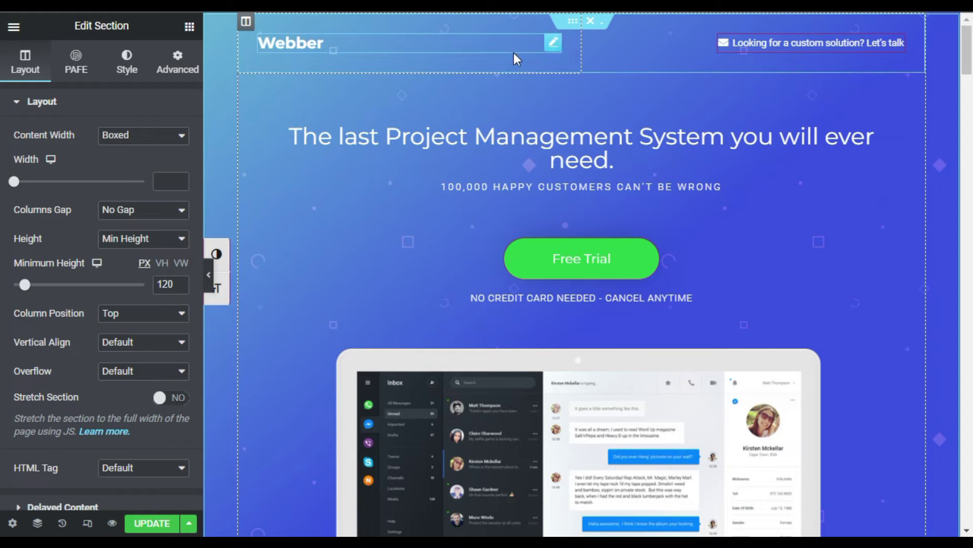
{"action": "left_click", "coordinate": [562, 22]}
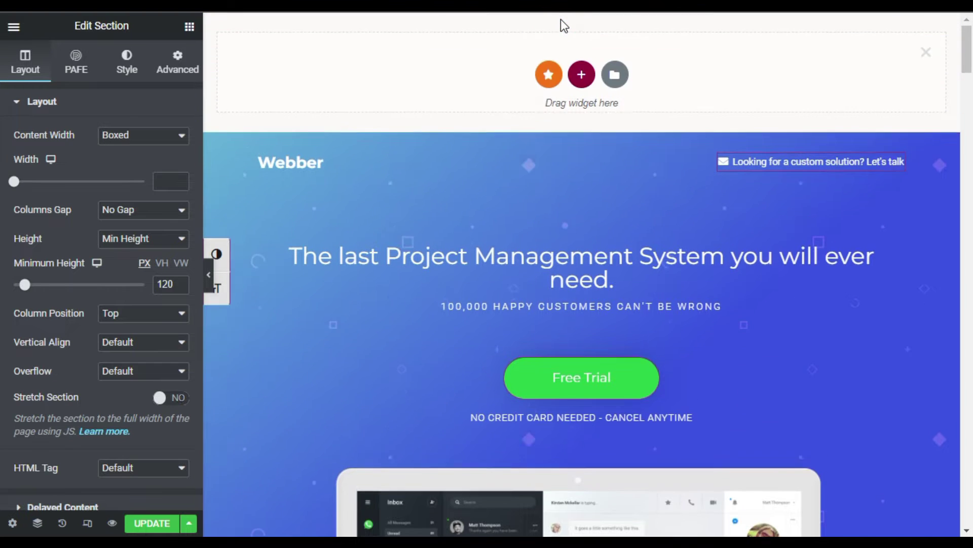
- Add a five-column section and move the Webber heading into its first column
{"action": "left_click", "coordinate": [584, 83]}
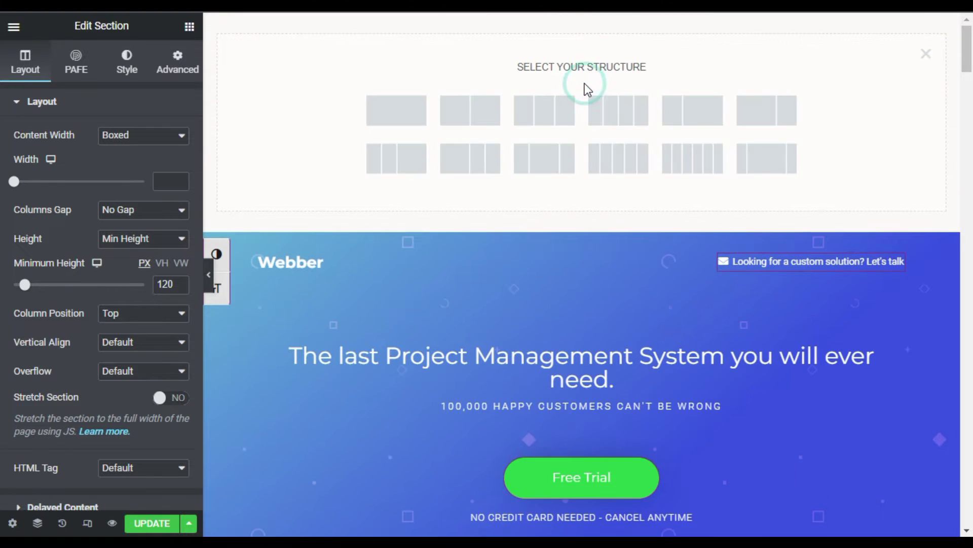
{"action": "left_click", "coordinate": [629, 167]}
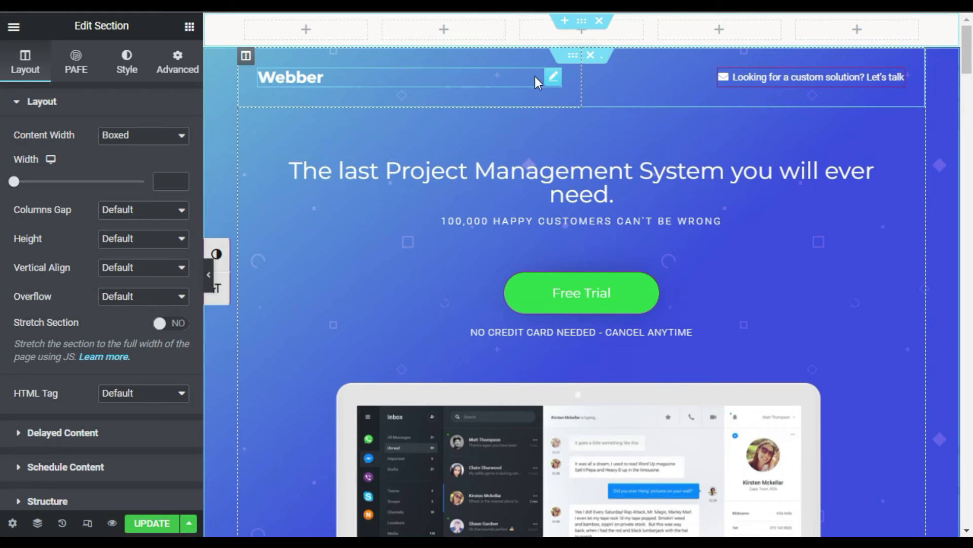
{"action": "left_click_drag", "start_coordinate": [553, 76], "coordinate": [297, 30]}
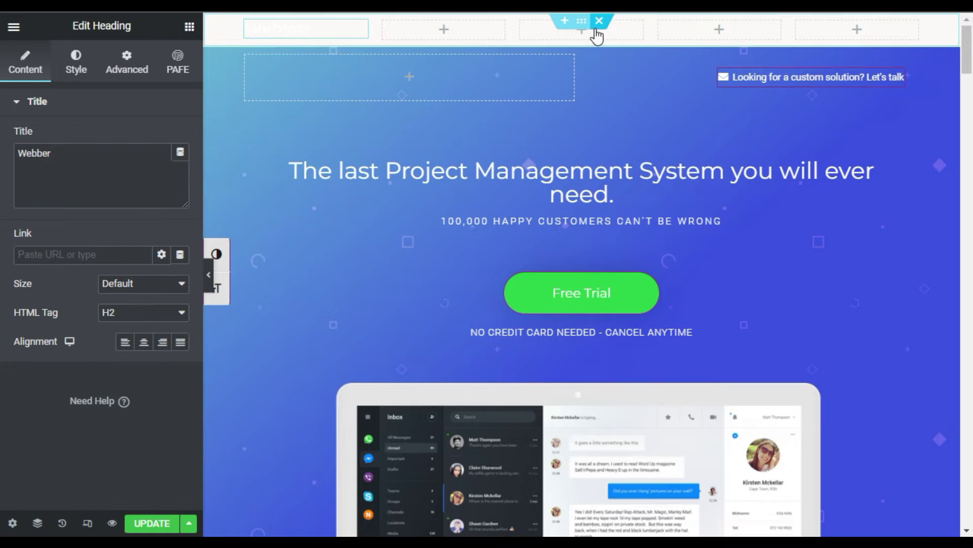
- Give the header section a Navy classic background and narrow the logo column
{"action": "left_click", "coordinate": [582, 21]}
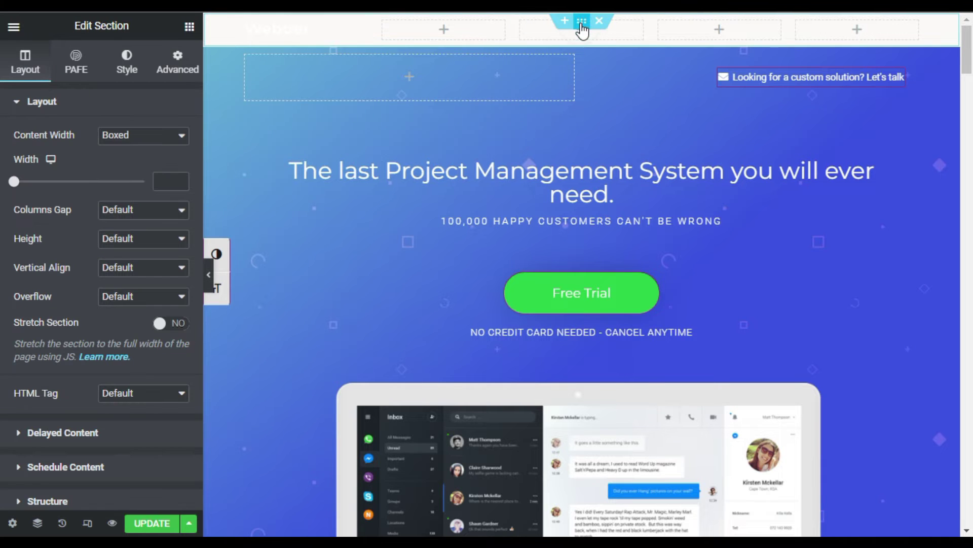
{"action": "left_click", "coordinate": [125, 56]}
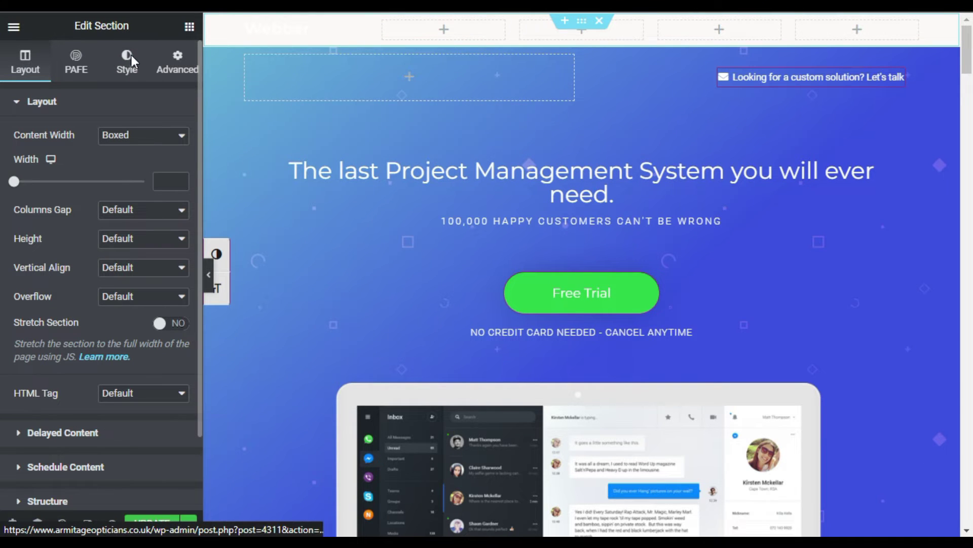
{"action": "left_click", "coordinate": [146, 76]}
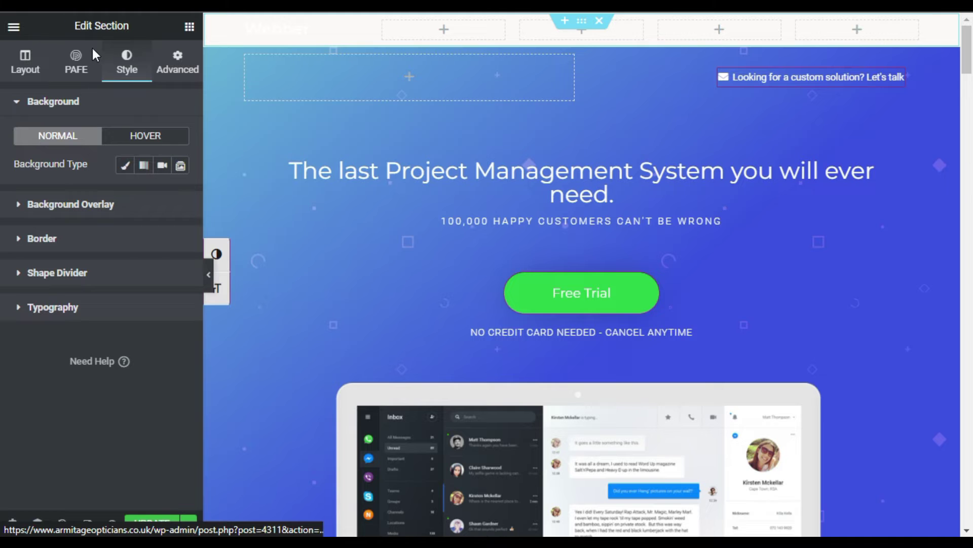
{"action": "left_click", "coordinate": [127, 166]}
{"action": "left_click", "coordinate": [162, 192]}
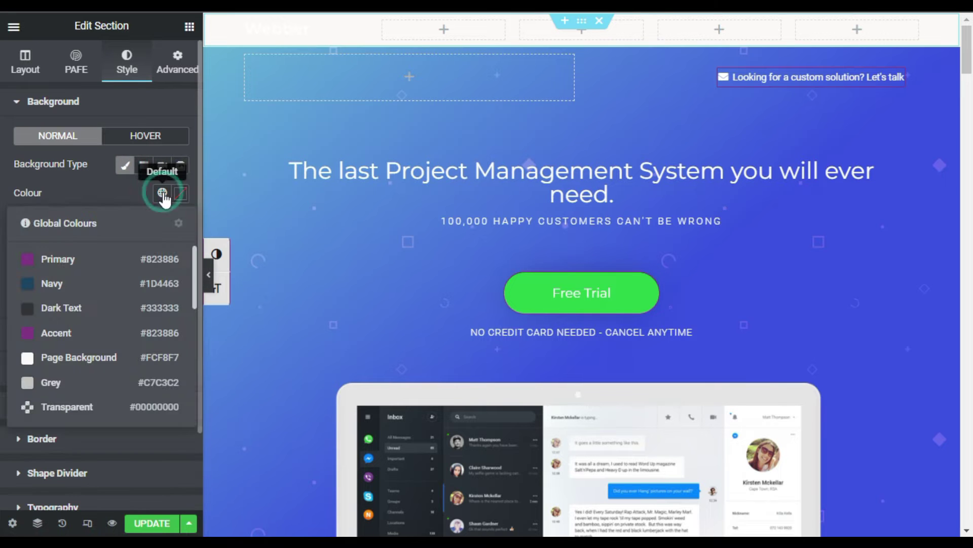
{"action": "left_click", "coordinate": [132, 285]}
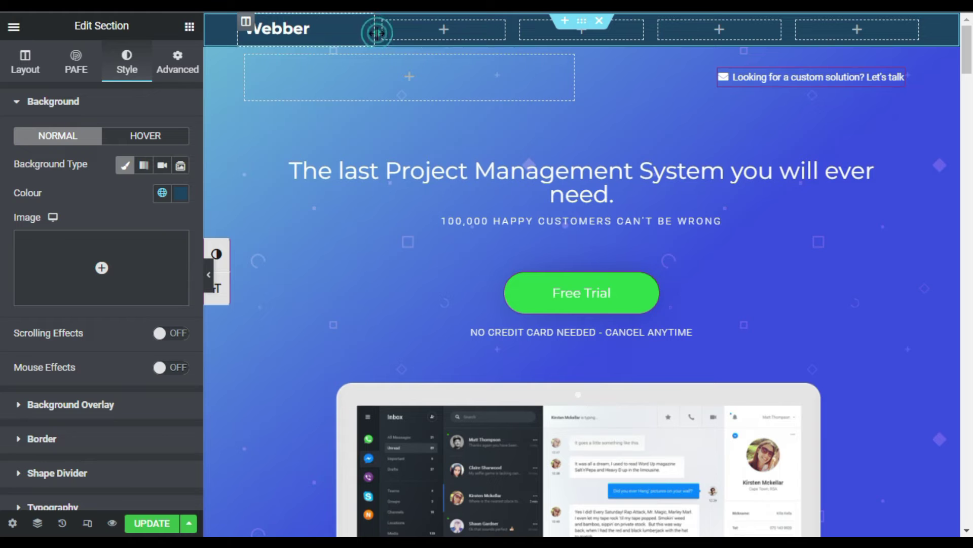
{"action": "left_click_drag", "start_coordinate": [354, 37], "coordinate": [340, 39]}
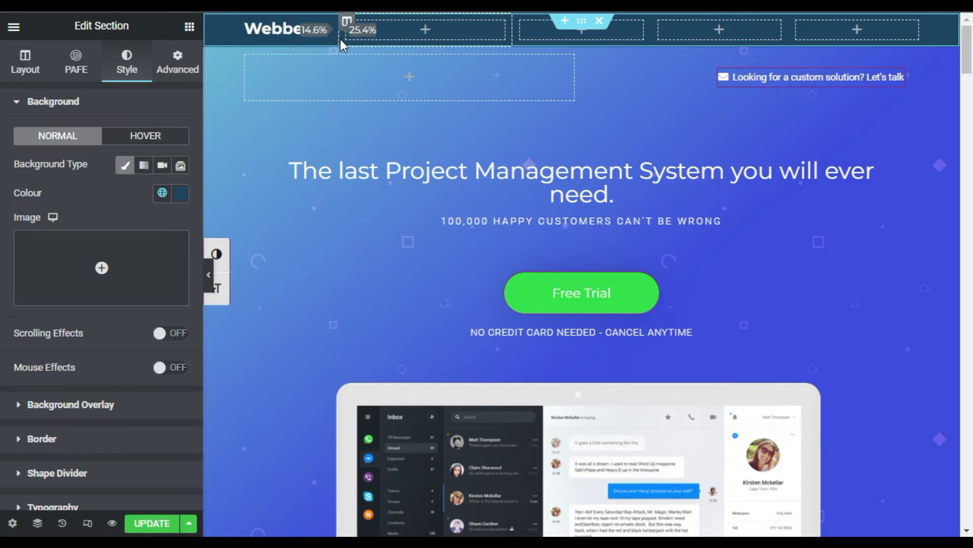
- Delete an extra header column and place a Nav Menu widget in the header
{"action": "right_click", "coordinate": [521, 23]}
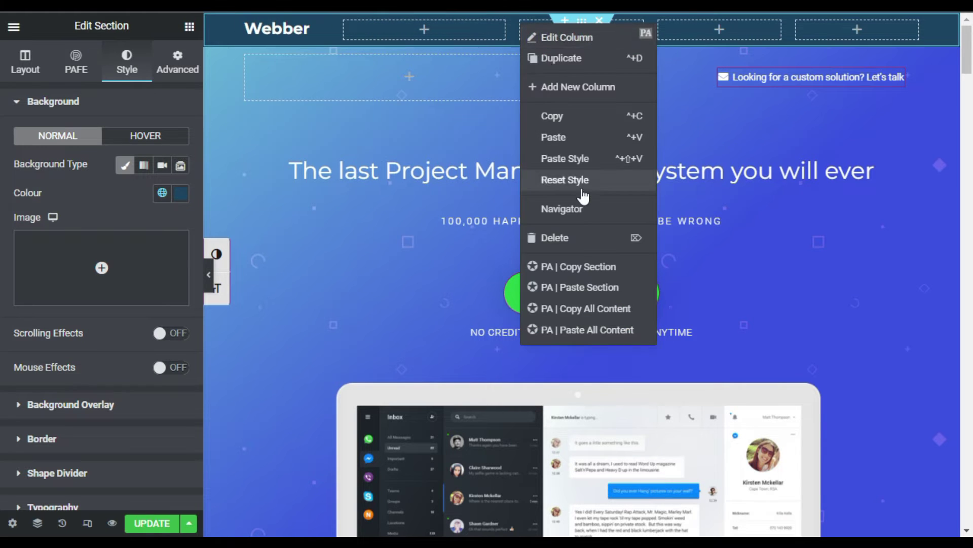
{"action": "left_click", "coordinate": [610, 239]}
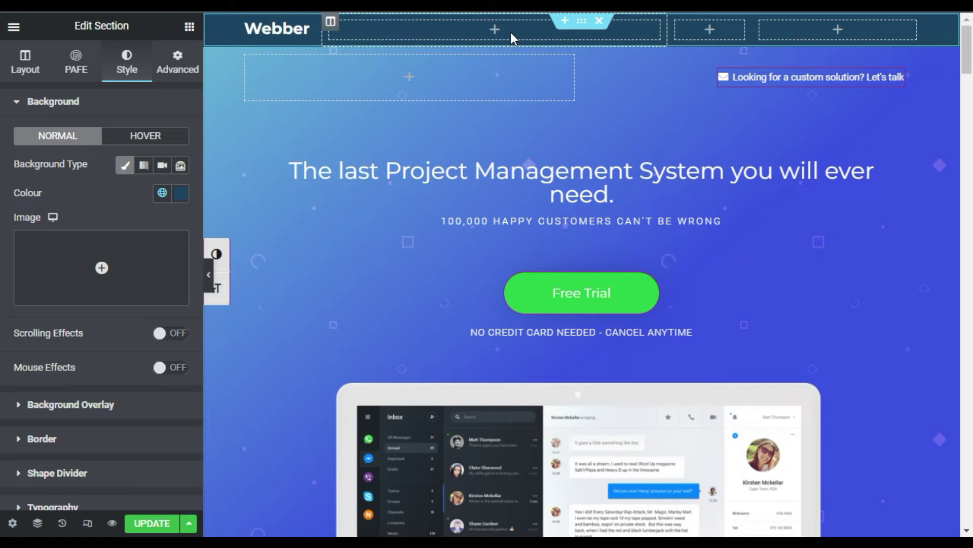
{"action": "left_click", "coordinate": [191, 28]}
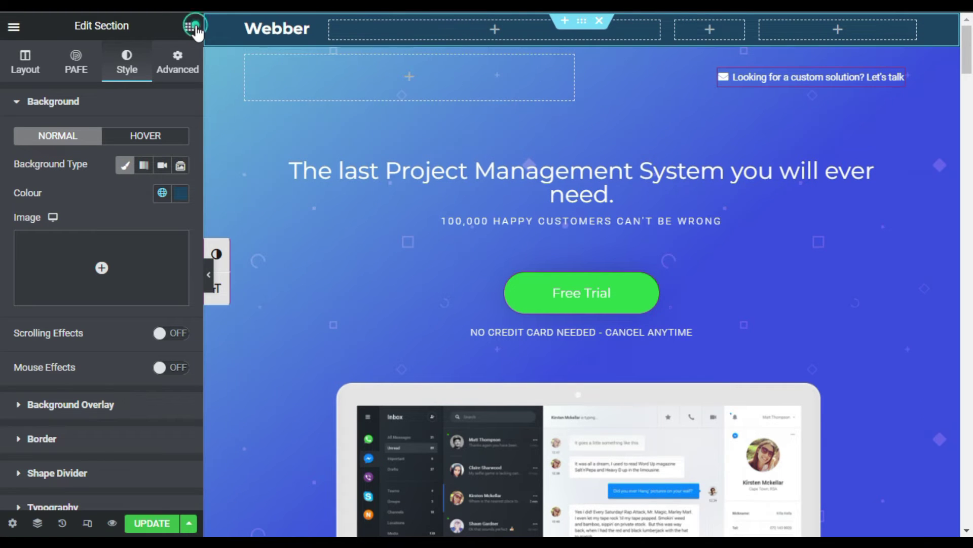
{"action": "type", "text": "na"}
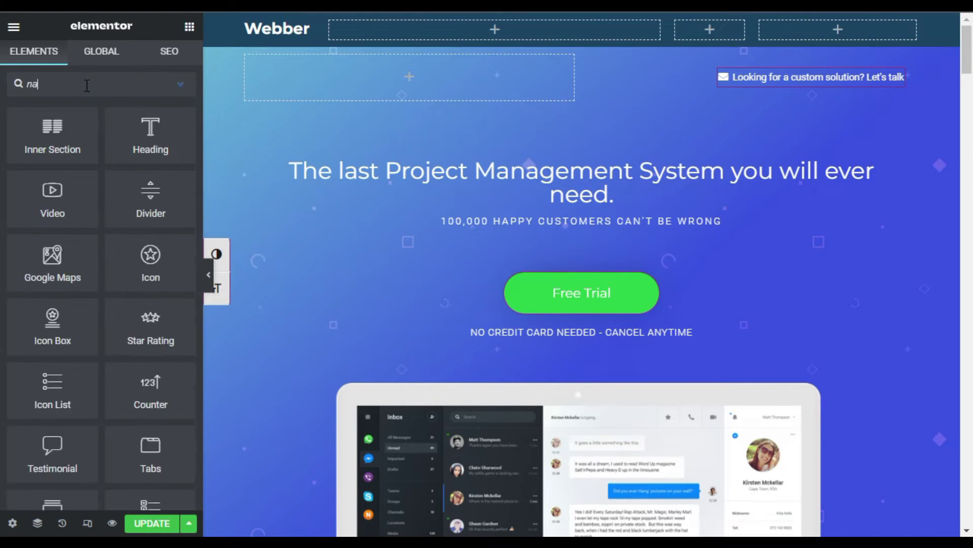
{"action": "type", "text": "v"}
{"action": "left_click_drag", "start_coordinate": [165, 131], "coordinate": [434, 31]}
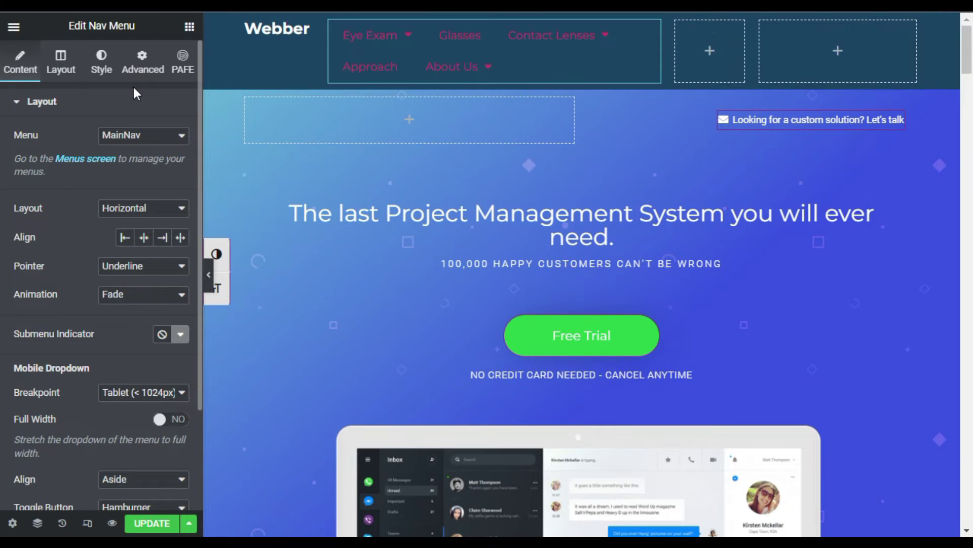
- Use the Main Nav menu, trying vertical and dropdown layouts before settling on horizontal
{"action": "left_click", "coordinate": [166, 134]}
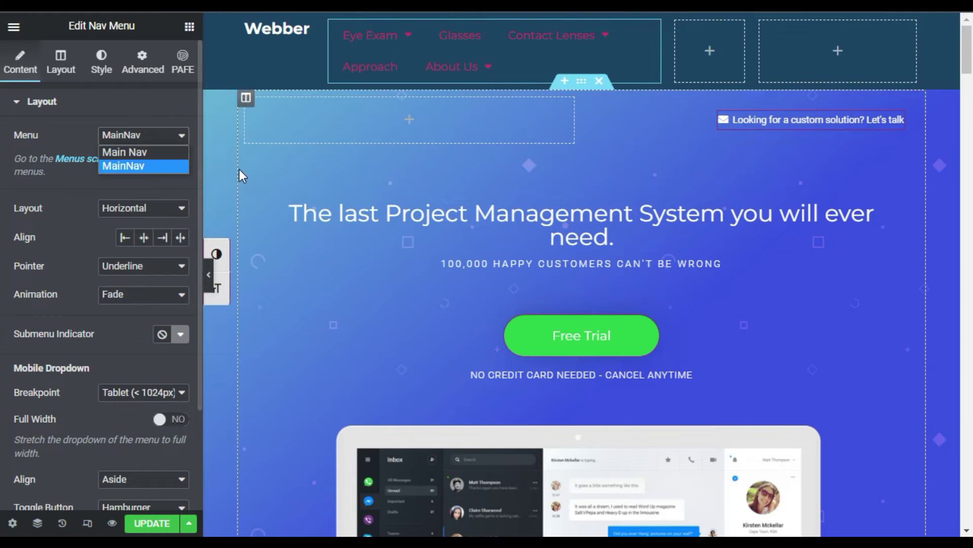
{"action": "left_click", "coordinate": [163, 152]}
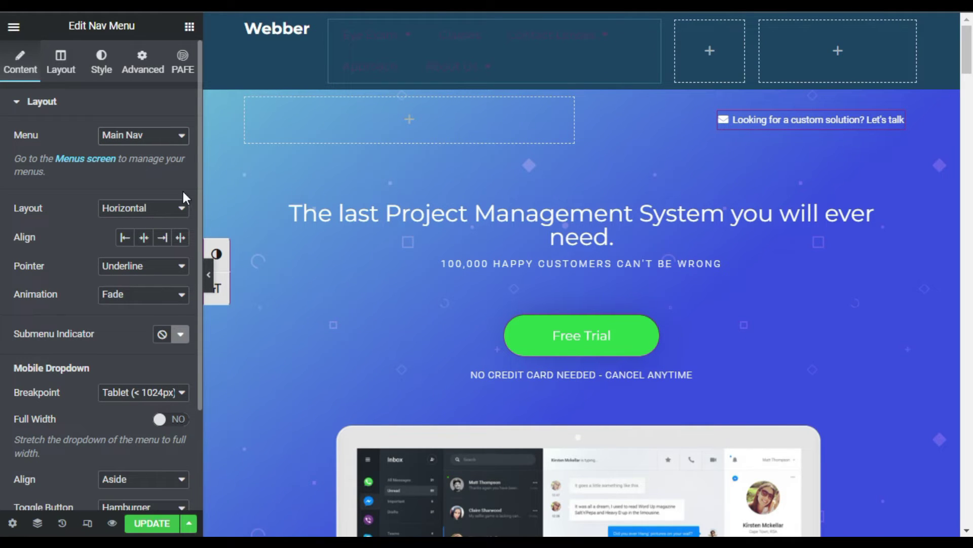
{"action": "left_click", "coordinate": [155, 216]}
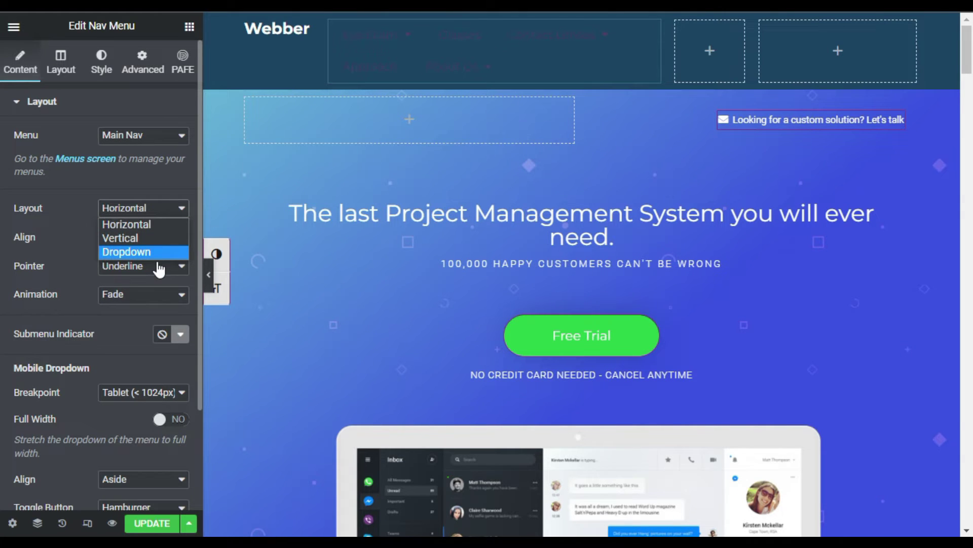
{"action": "left_click", "coordinate": [121, 238]}
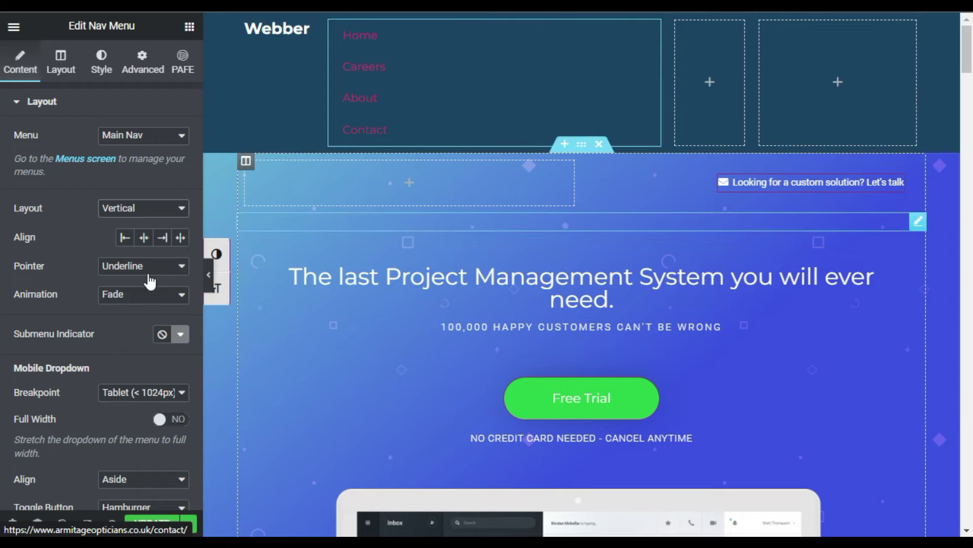
{"action": "left_click", "coordinate": [152, 210]}
{"action": "left_click", "coordinate": [150, 251]}
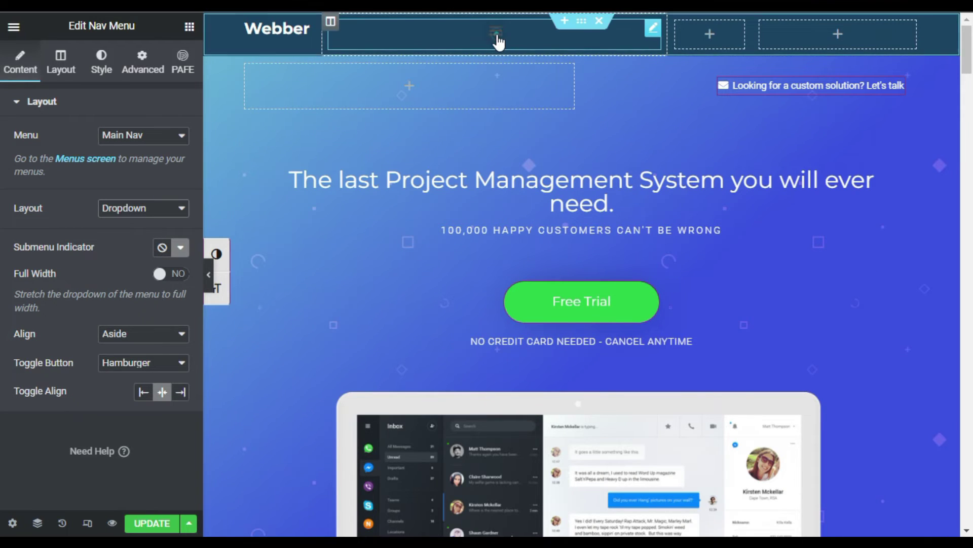
{"action": "left_click", "coordinate": [497, 35]}
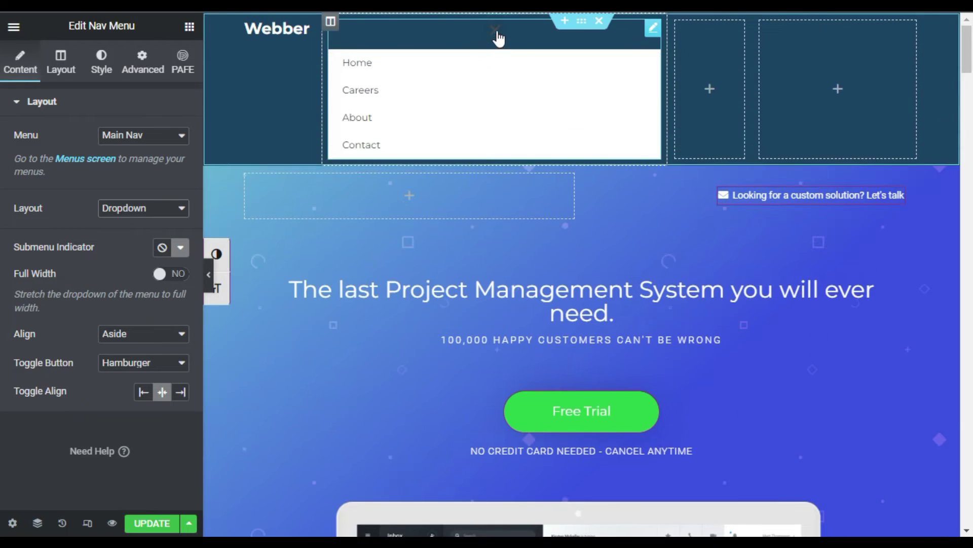
{"action": "left_click", "coordinate": [496, 35]}
{"action": "left_click", "coordinate": [497, 36]}
{"action": "left_click", "coordinate": [497, 35]}
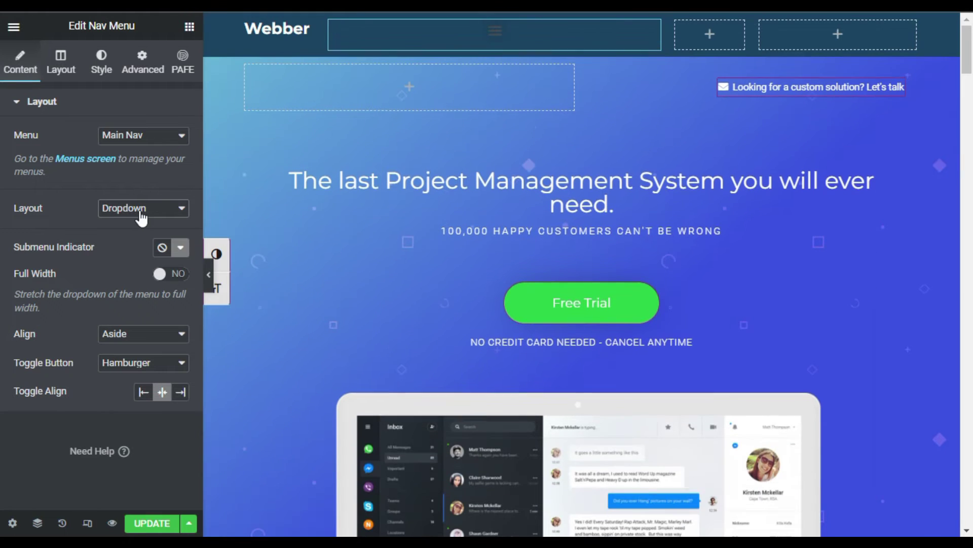
{"action": "left_click", "coordinate": [135, 208]}
{"action": "left_click", "coordinate": [157, 229]}
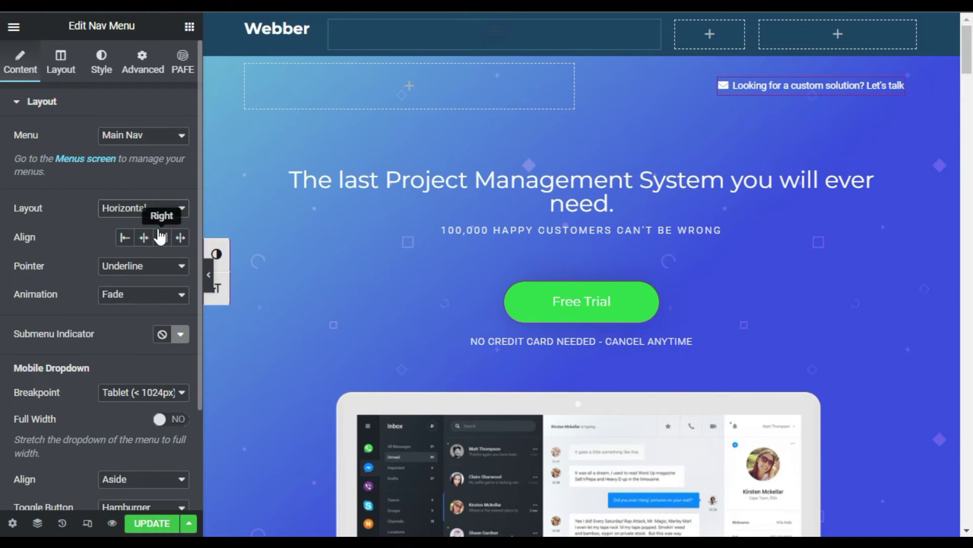
- Set the mobile dropdown breakpoint to Tablet (< 1024px) with a Hamburger toggle
{"action": "scroll", "coordinate": [71, 205], "scroll_direction": "down", "scroll_amount": 2}
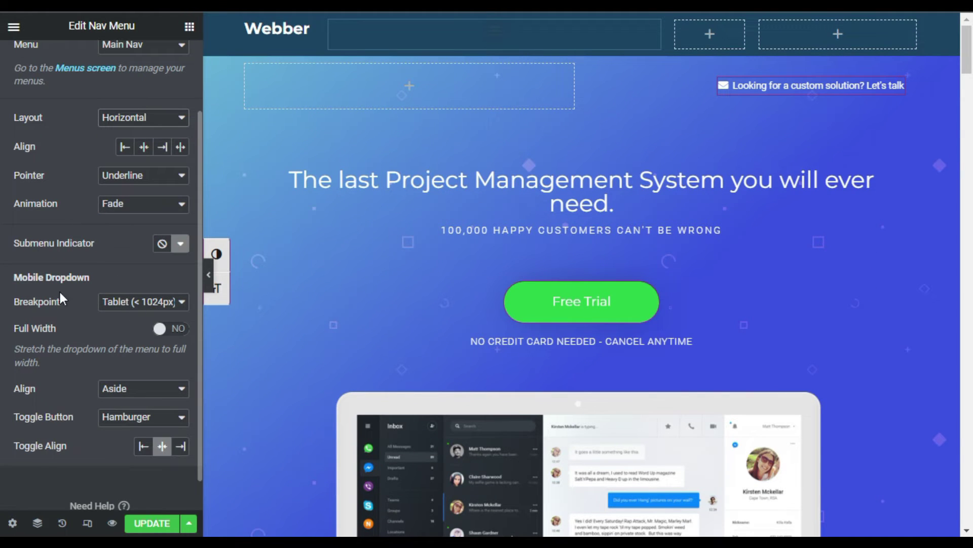
{"action": "left_click_drag", "start_coordinate": [35, 279], "coordinate": [129, 304]}
{"action": "left_click", "coordinate": [133, 303]}
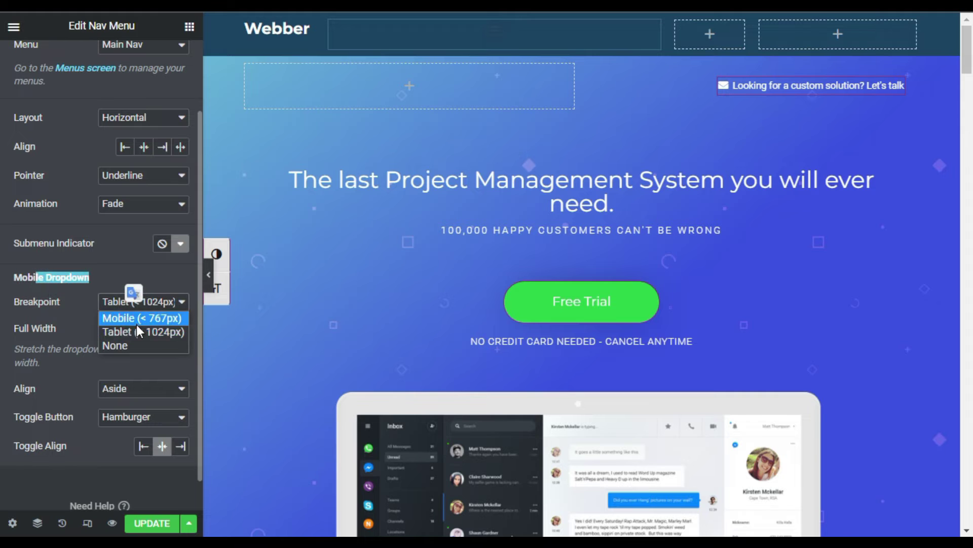
{"action": "left_click", "coordinate": [136, 319]}
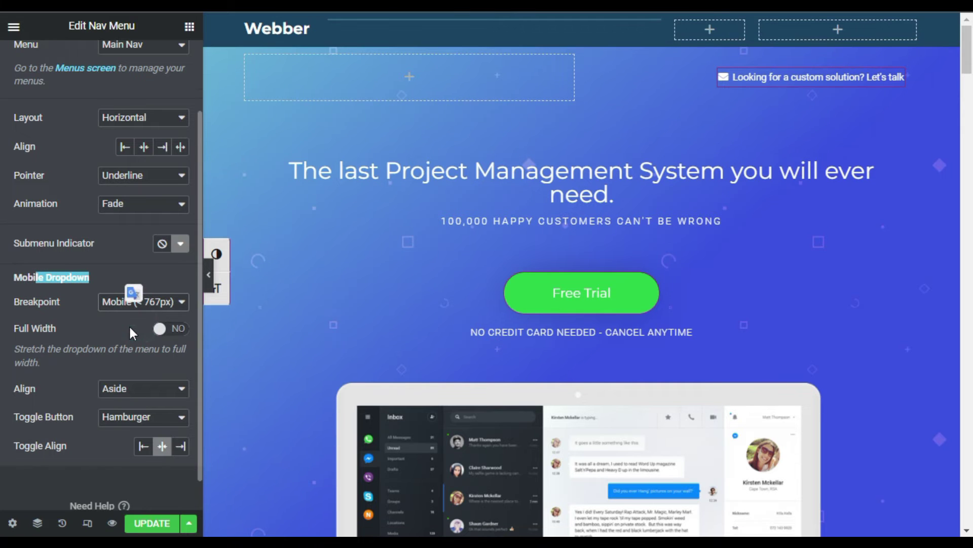
{"action": "left_click", "coordinate": [134, 418]}
{"action": "left_click", "coordinate": [131, 418]}
{"action": "left_click", "coordinate": [168, 302]}
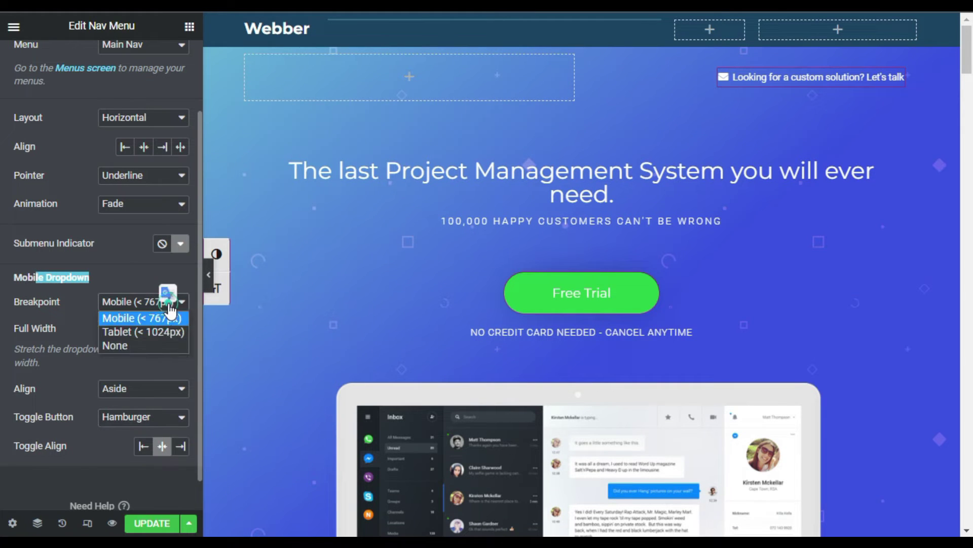
{"action": "left_click", "coordinate": [152, 332]}
{"action": "left_click", "coordinate": [155, 418]}
{"action": "left_click", "coordinate": [154, 418]}
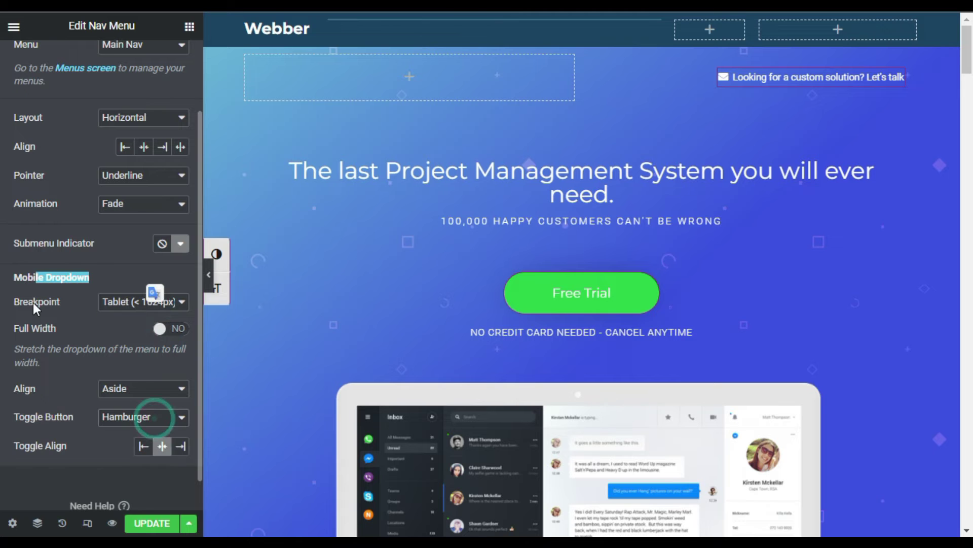
{"action": "scroll", "coordinate": [32, 303], "scroll_direction": "up", "scroll_amount": 3}
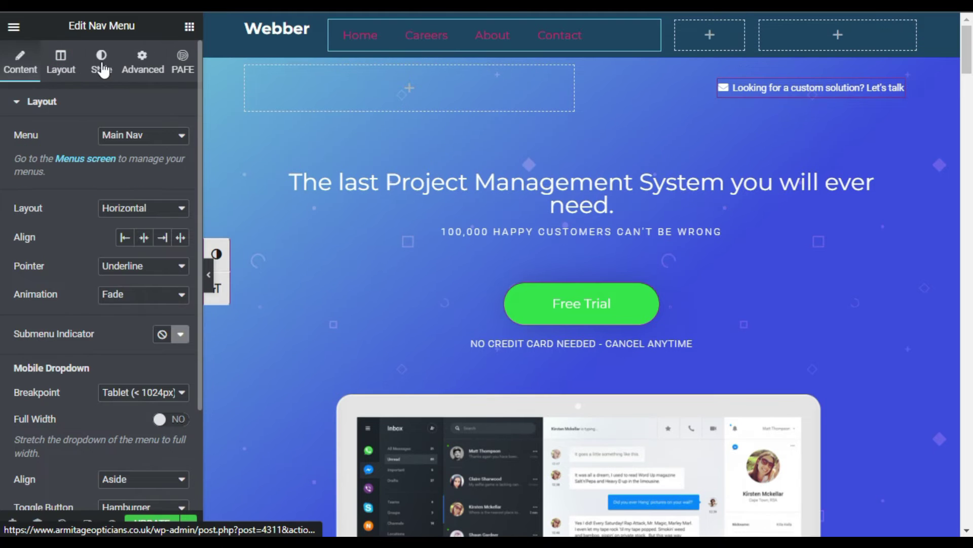
{"action": "left_click", "coordinate": [111, 66]}
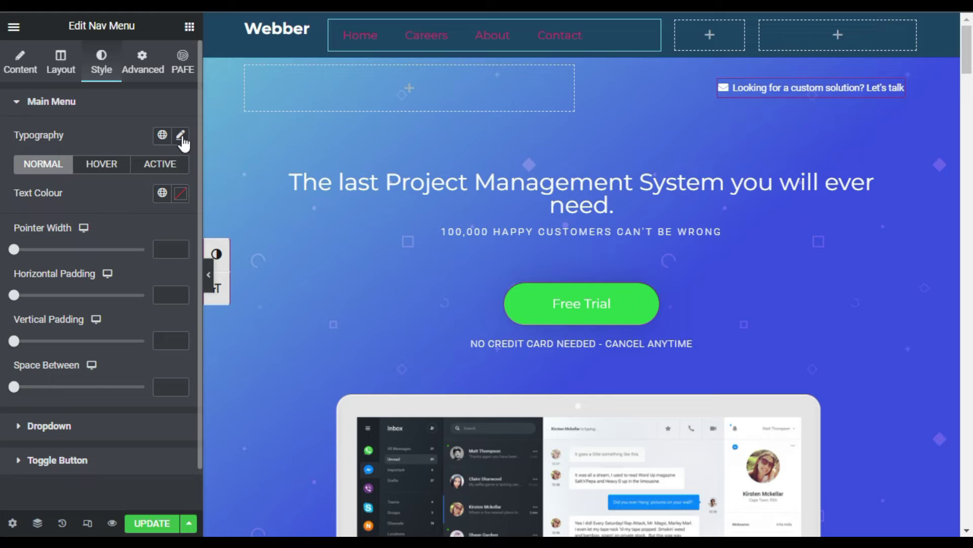
- Set the nav menu typography to the Alata font at 20px
{"action": "left_click", "coordinate": [181, 136]}
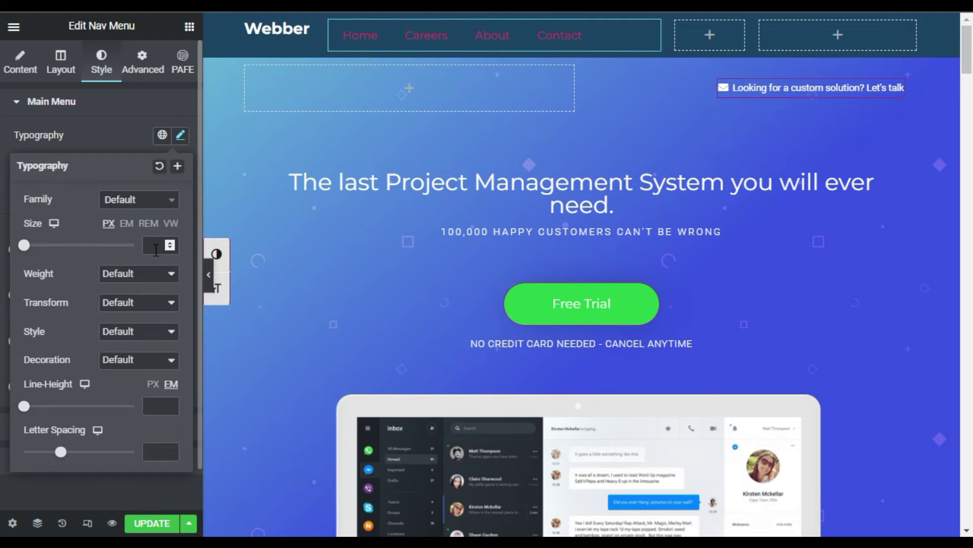
{"action": "left_click", "coordinate": [140, 201]}
{"action": "type", "text": "alata"}
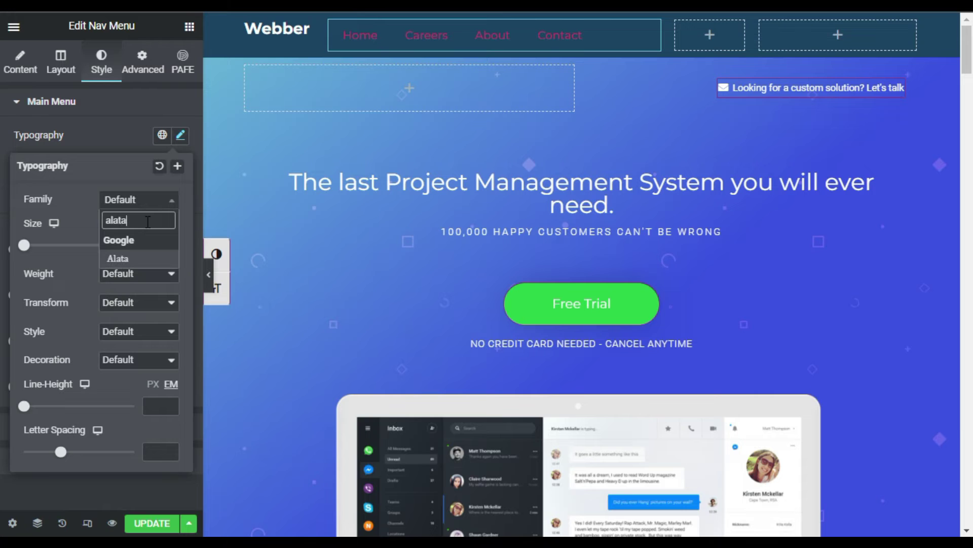
{"action": "left_click", "coordinate": [152, 260]}
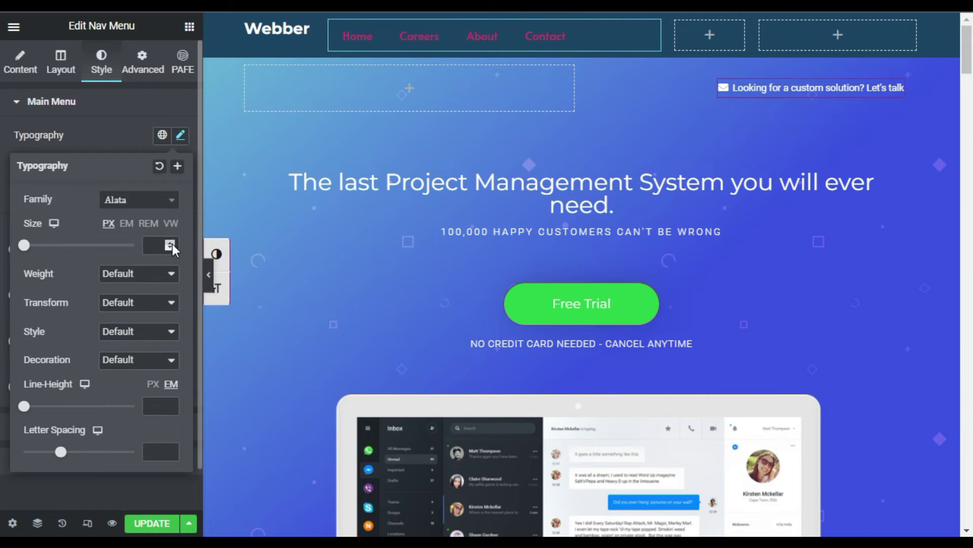
{"action": "left_click", "coordinate": [172, 244]}
{"action": "left_click", "coordinate": [172, 245]}
{"action": "left_click", "coordinate": [173, 244]}
{"action": "left_click", "coordinate": [173, 245]}
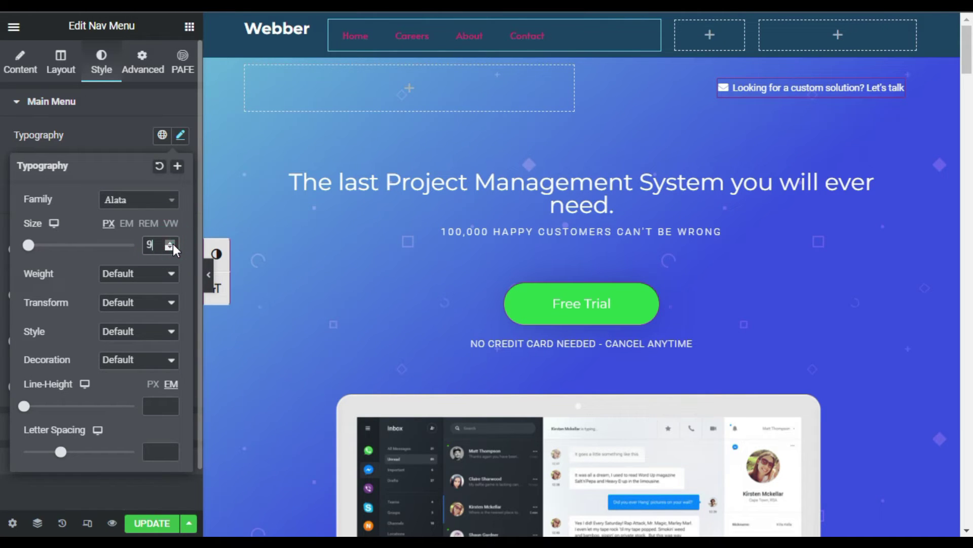
{"action": "left_click", "coordinate": [170, 242]}
{"action": "left_click", "coordinate": [171, 242]}
{"action": "left_click", "coordinate": [170, 242]}
{"action": "left_click", "coordinate": [170, 242]}
{"action": "left_click", "coordinate": [170, 242]}
{"action": "left_click", "coordinate": [171, 242]}
{"action": "left_click", "coordinate": [170, 243]}
{"action": "left_click", "coordinate": [171, 242]}
{"action": "left_click", "coordinate": [171, 243]}
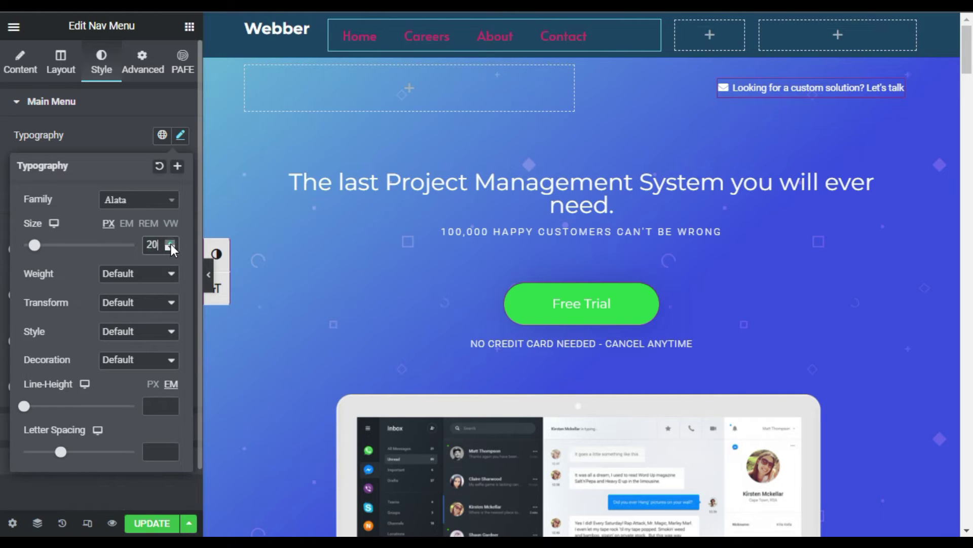
- Change the nav menu font weight to 400
{"action": "left_click", "coordinate": [146, 276]}
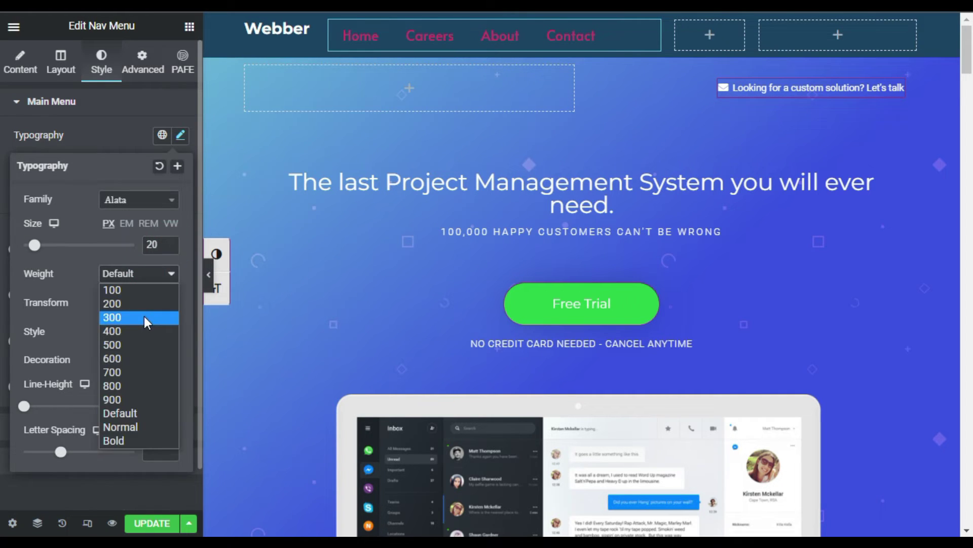
{"action": "left_click", "coordinate": [144, 320]}
{"action": "left_click", "coordinate": [146, 274]}
{"action": "left_click", "coordinate": [148, 330]}
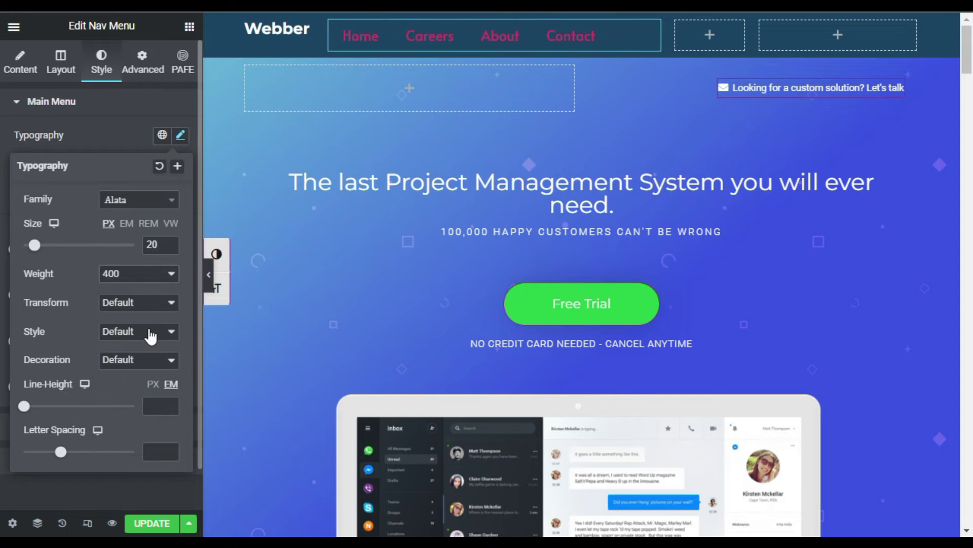
{"action": "left_click", "coordinate": [99, 134]}
{"action": "scroll", "coordinate": [132, 178], "scroll_direction": "down", "scroll_amount": 1}
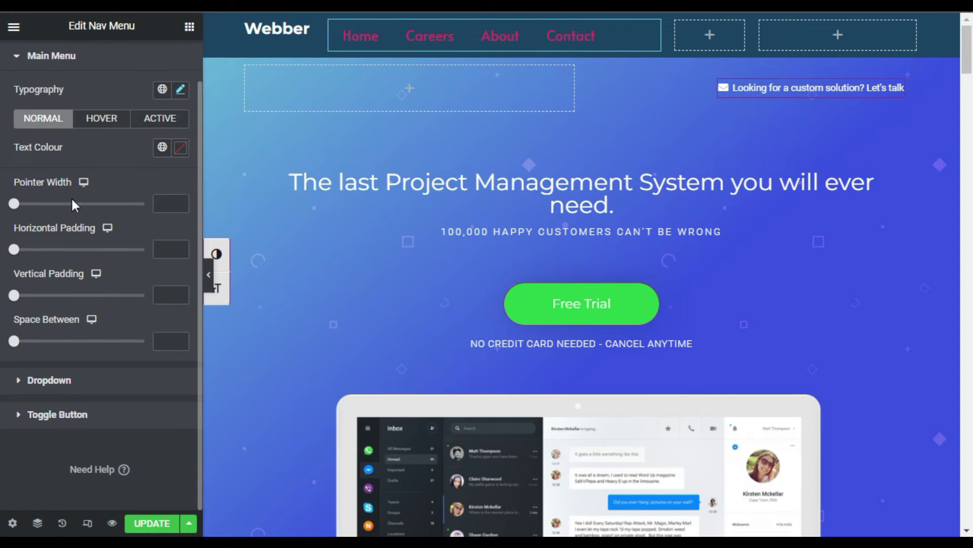
- Set nav link text colour to #FFFFFF normally and #9BA4BE on hover
{"action": "left_click", "coordinate": [180, 147]}
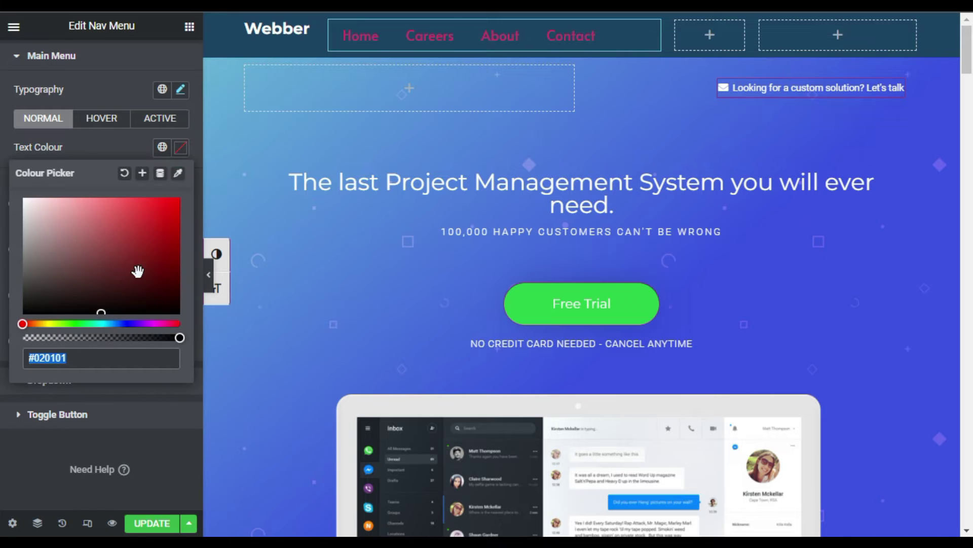
{"action": "type", "text": "#FFFFFF"}
{"action": "left_click", "coordinate": [142, 144]}
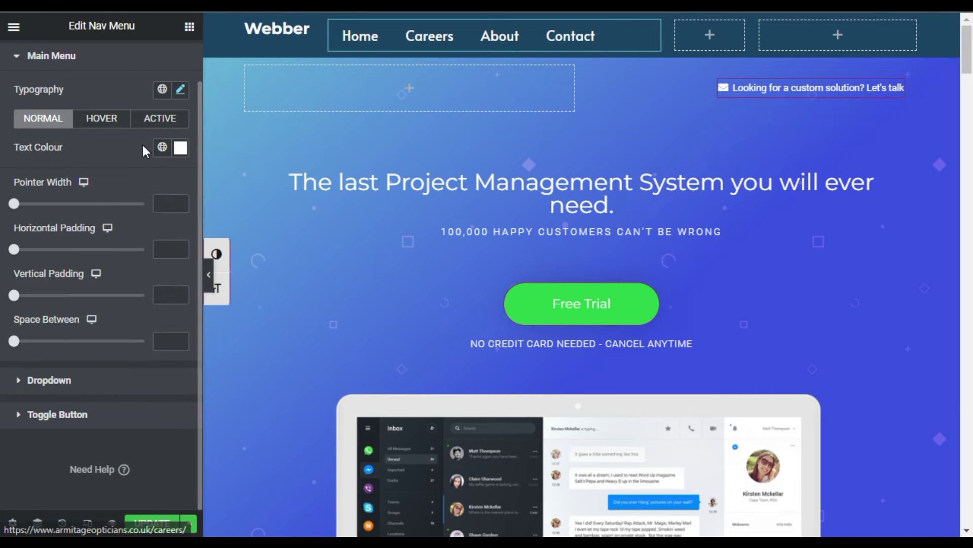
{"action": "left_click", "coordinate": [101, 120]}
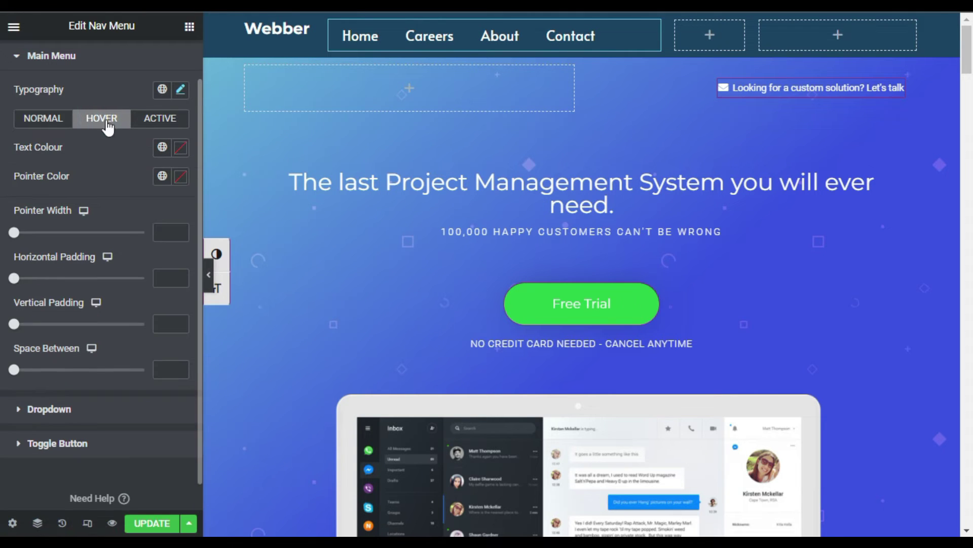
{"action": "left_click", "coordinate": [178, 147]}
{"action": "left_click_drag", "start_coordinate": [109, 261], "coordinate": [95, 291]}
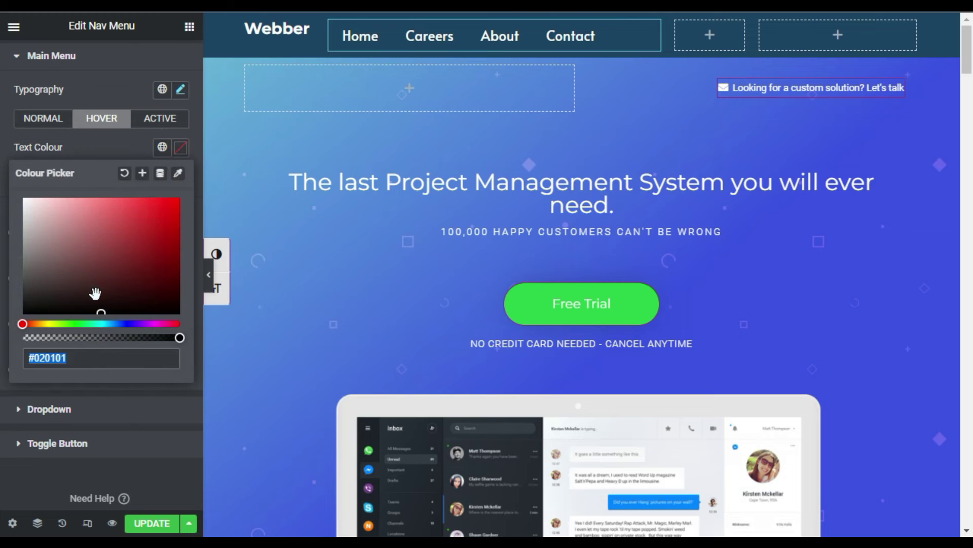
- Set the active nav link text colour to green #43AF77
{"action": "left_click", "coordinate": [160, 118]}
{"action": "left_click", "coordinate": [180, 147]}
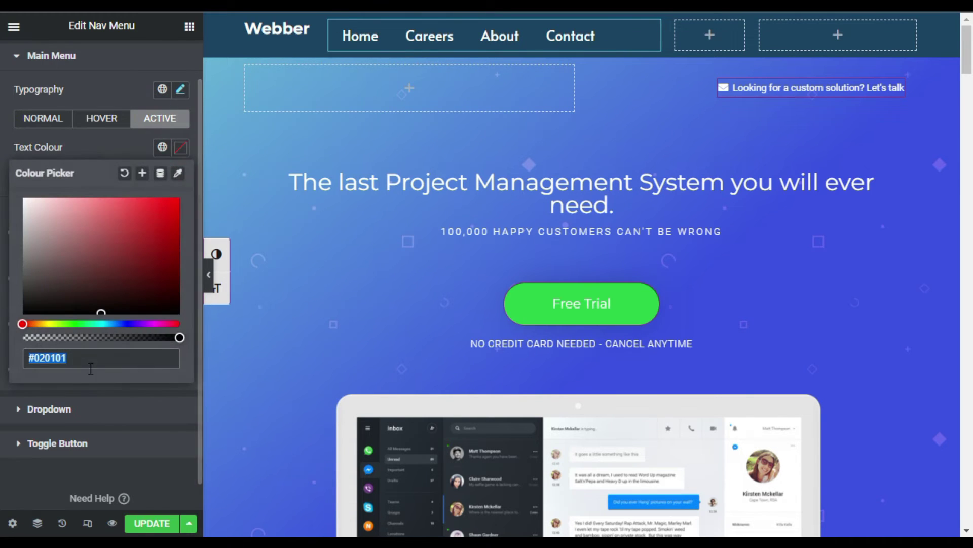
{"action": "left_click_drag", "start_coordinate": [86, 324], "coordinate": [114, 268]}
{"action": "left_click", "coordinate": [447, 37]}
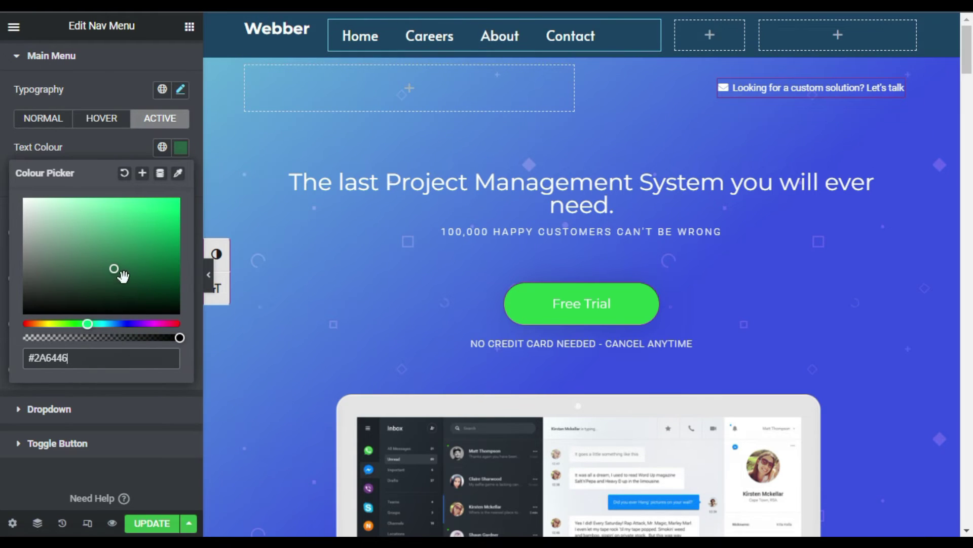
{"action": "left_click_drag", "start_coordinate": [119, 266], "coordinate": [131, 217]}
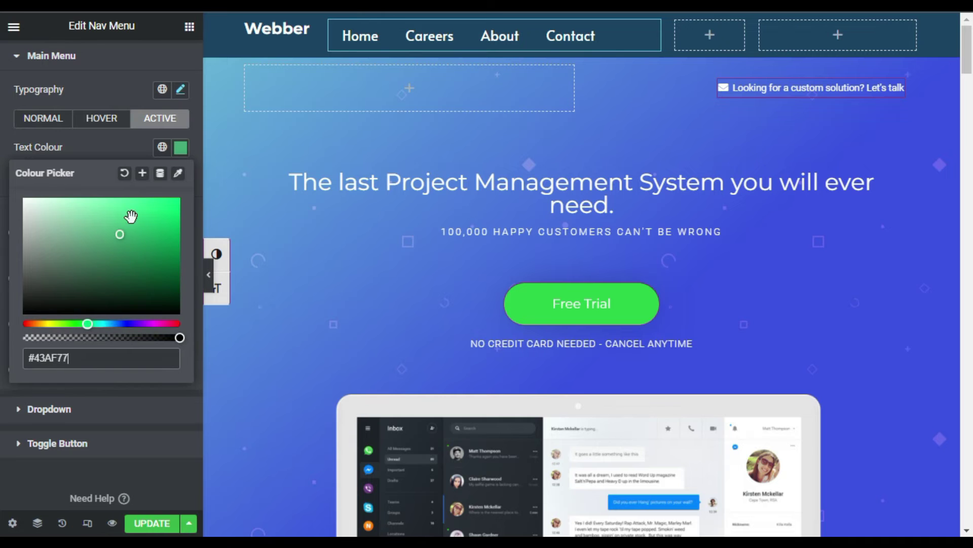
{"action": "left_click", "coordinate": [117, 139]}
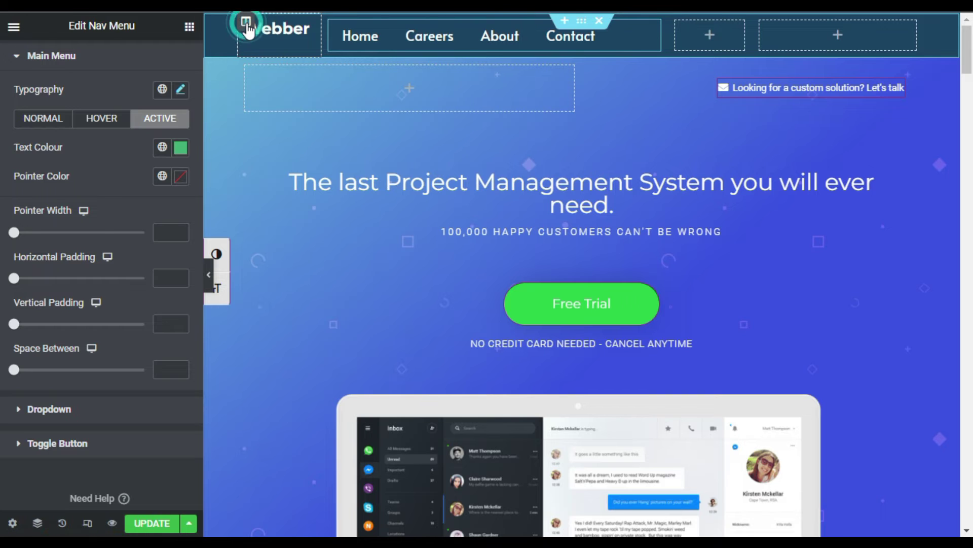
- Set the logo column's vertical alignment to Middle and check the header preview
{"action": "left_click", "coordinate": [246, 25]}
{"action": "left_click", "coordinate": [150, 167]}
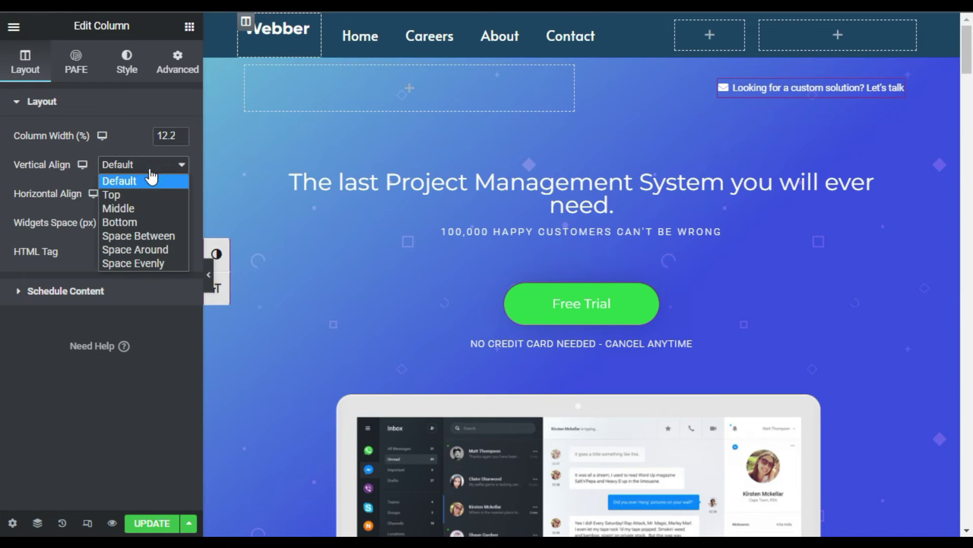
{"action": "left_click", "coordinate": [147, 208]}
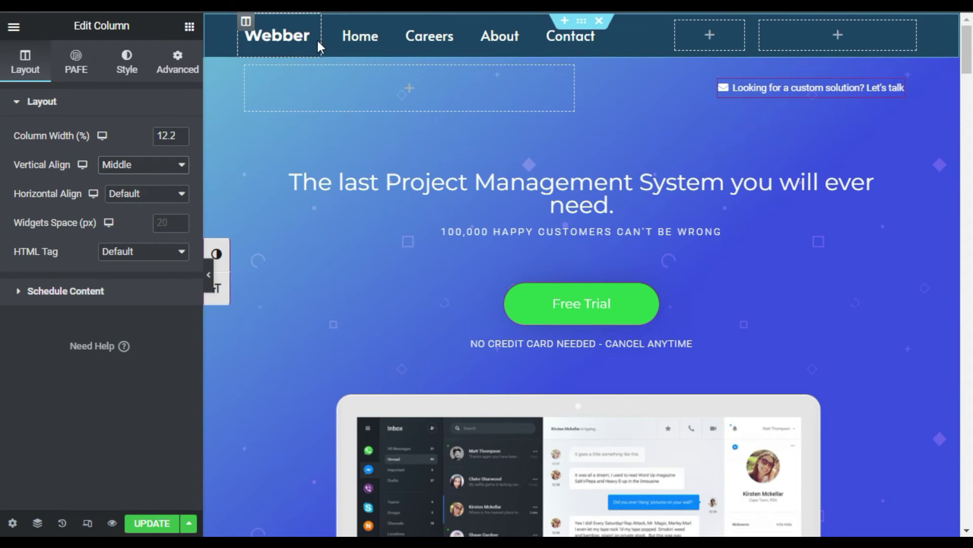
{"action": "left_click", "coordinate": [209, 275]}
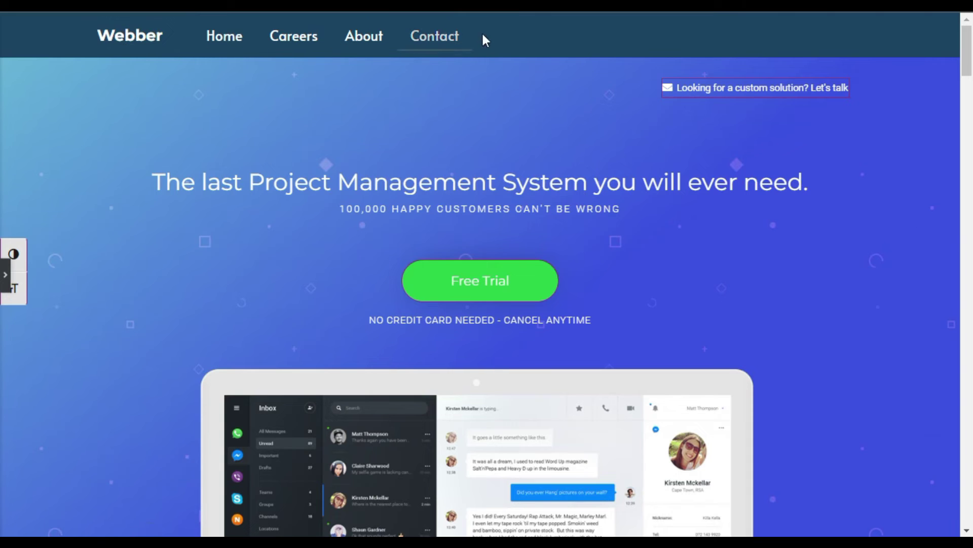
{"action": "left_click", "coordinate": [6, 282]}
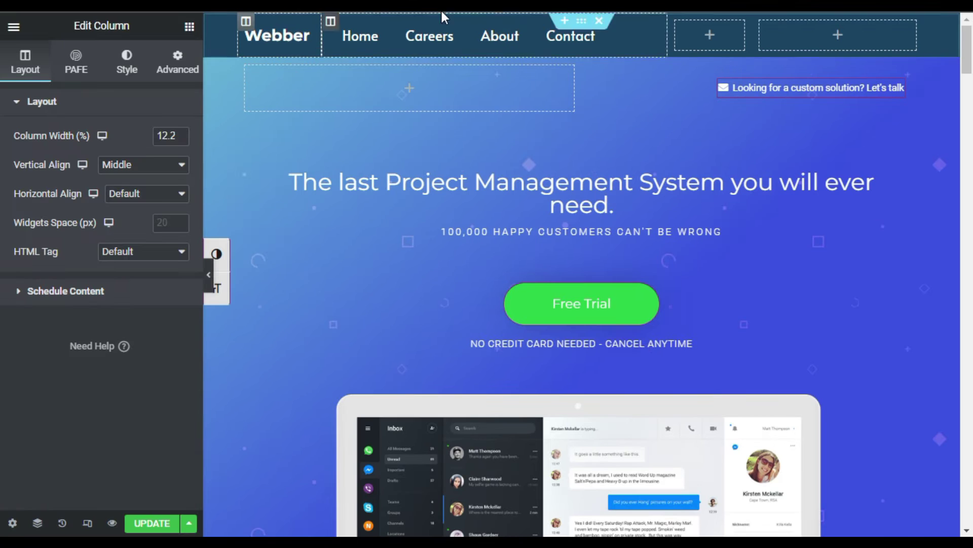
{"action": "left_click", "coordinate": [652, 30]}
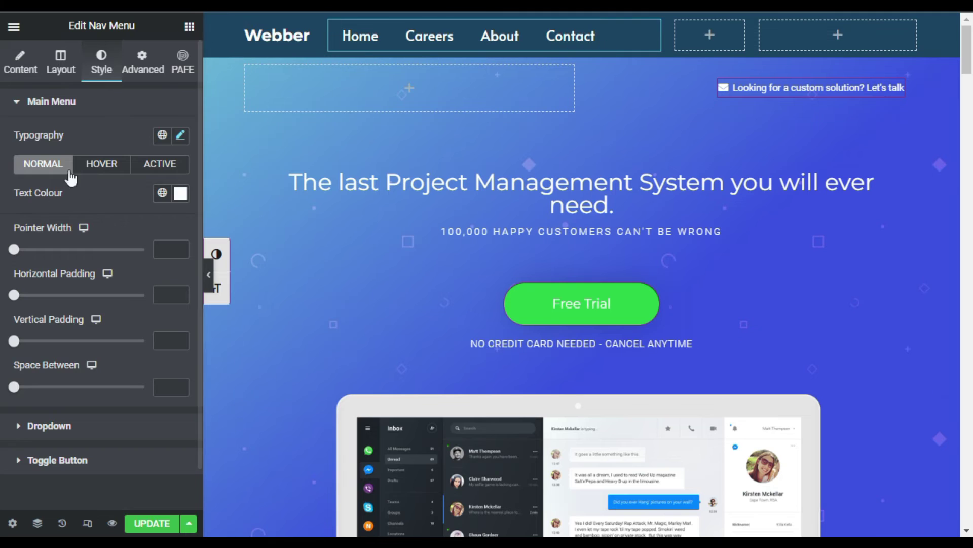
- Reduce the nav menu font size to 15px and set horizontal padding to 13px
{"action": "left_click", "coordinate": [181, 136]}
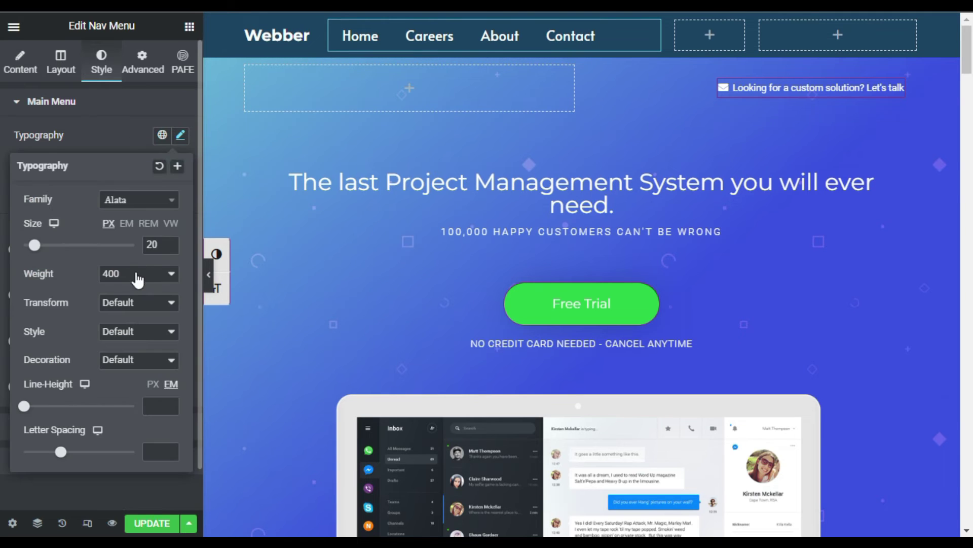
{"action": "left_click", "coordinate": [167, 248]}
{"action": "left_click", "coordinate": [167, 248]}
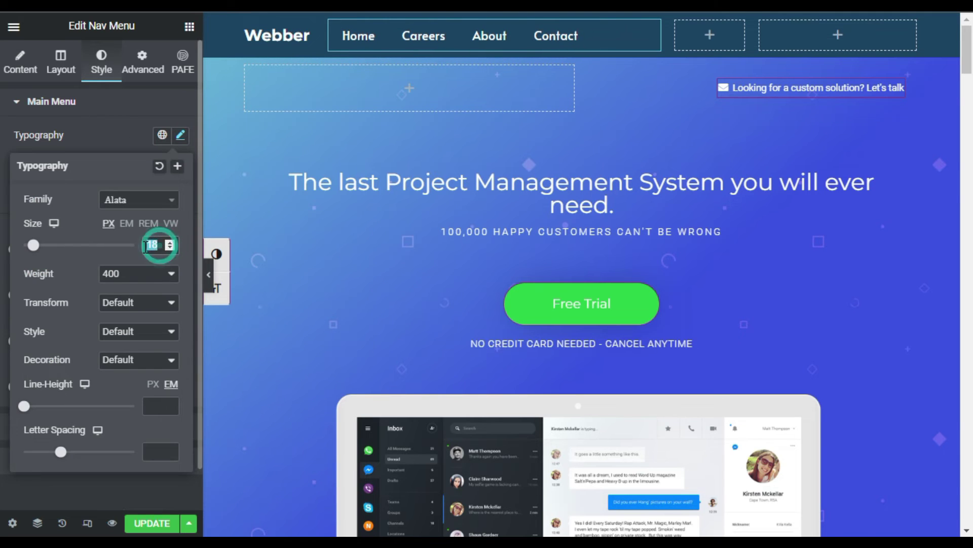
{"action": "double_click", "coordinate": [152, 245]}
{"action": "key", "text": "Down"}
{"action": "key", "text": "Down"}
{"action": "key", "text": "Down"}
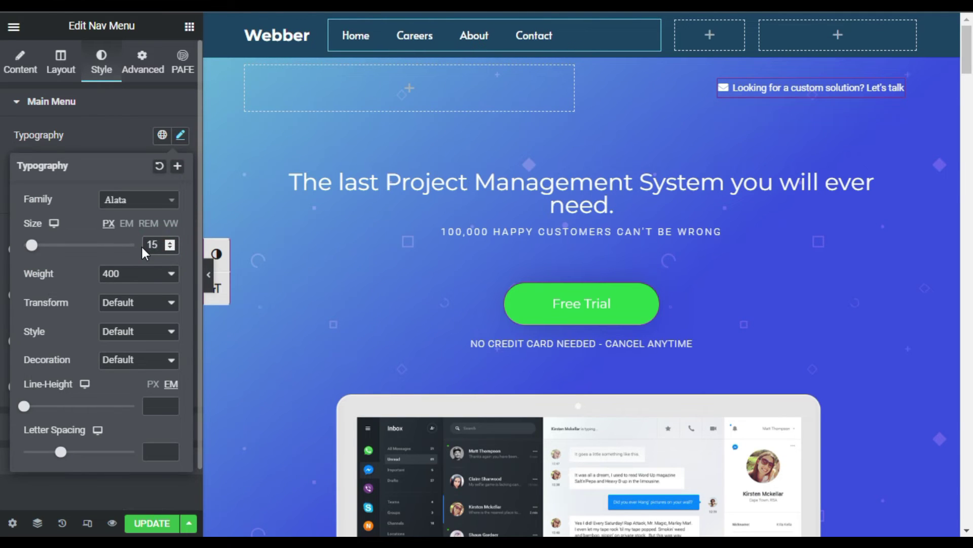
{"action": "left_click", "coordinate": [119, 196]}
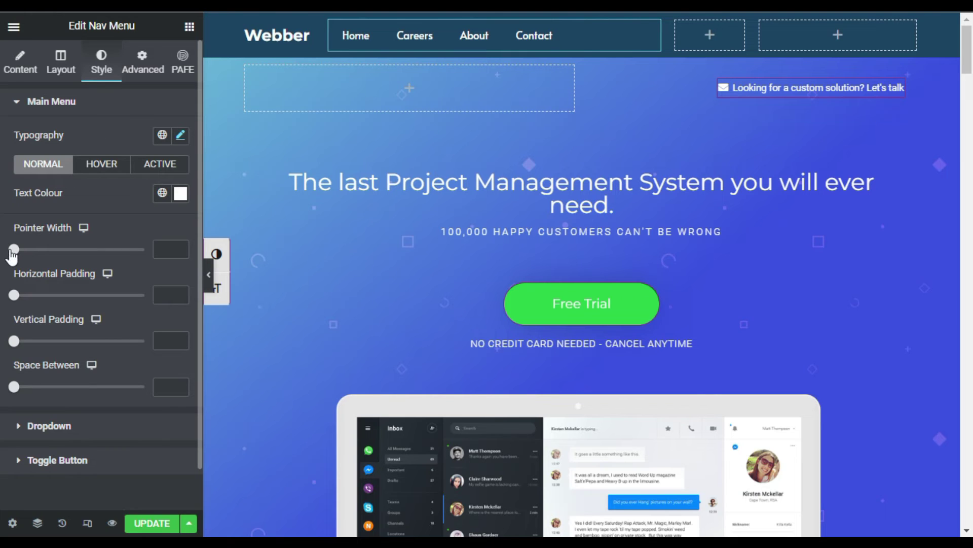
{"action": "left_click_drag", "start_coordinate": [19, 299], "coordinate": [54, 301]}
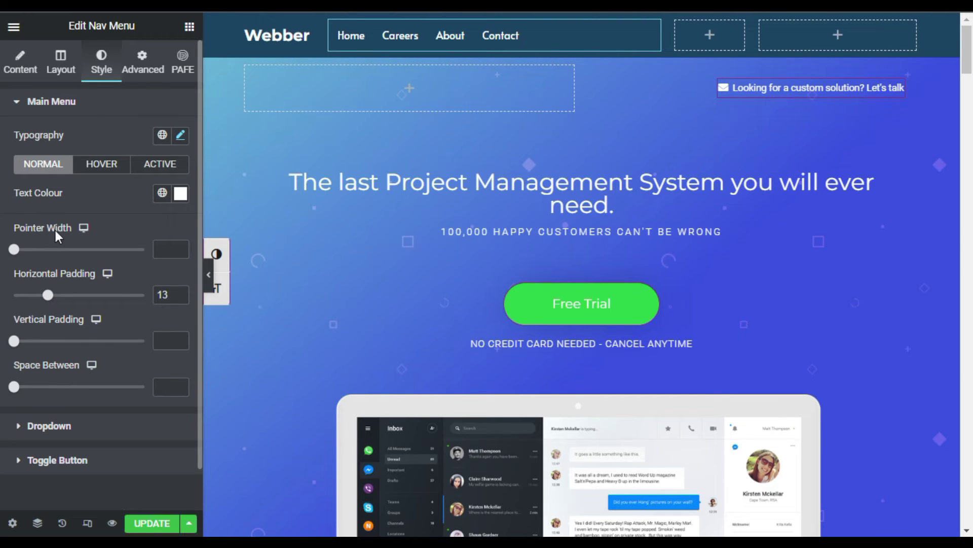
{"action": "left_click", "coordinate": [877, 37]}
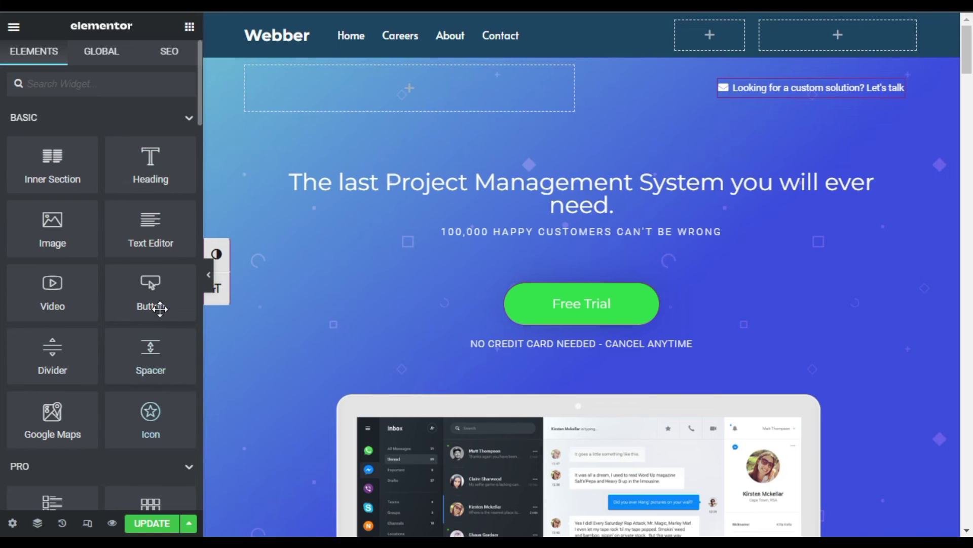
- Place a Button widget in the right header column labelled 'Book Now'
{"action": "left_click_drag", "start_coordinate": [150, 297], "coordinate": [839, 37]}
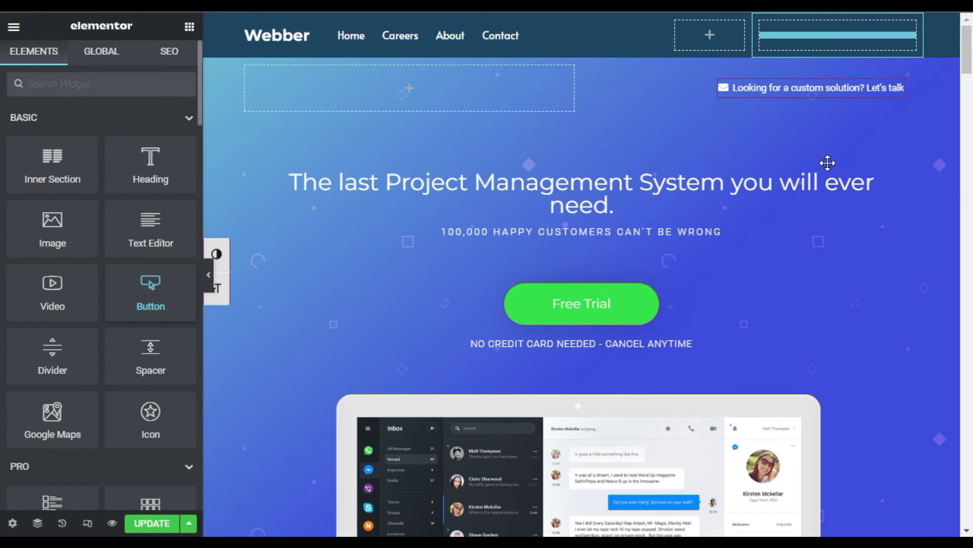
{"action": "left_click_drag", "start_coordinate": [146, 165], "coordinate": [80, 166]}
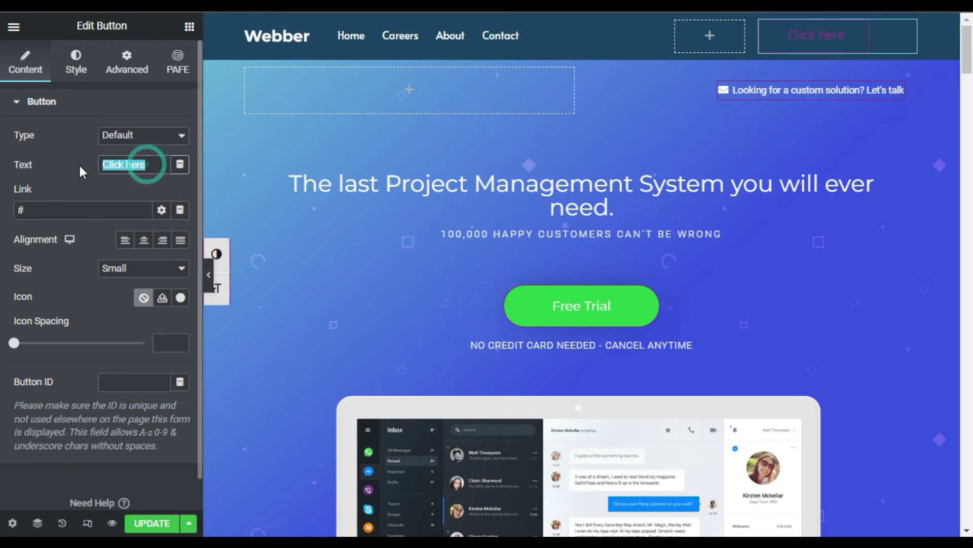
{"action": "type", "text": "B"}
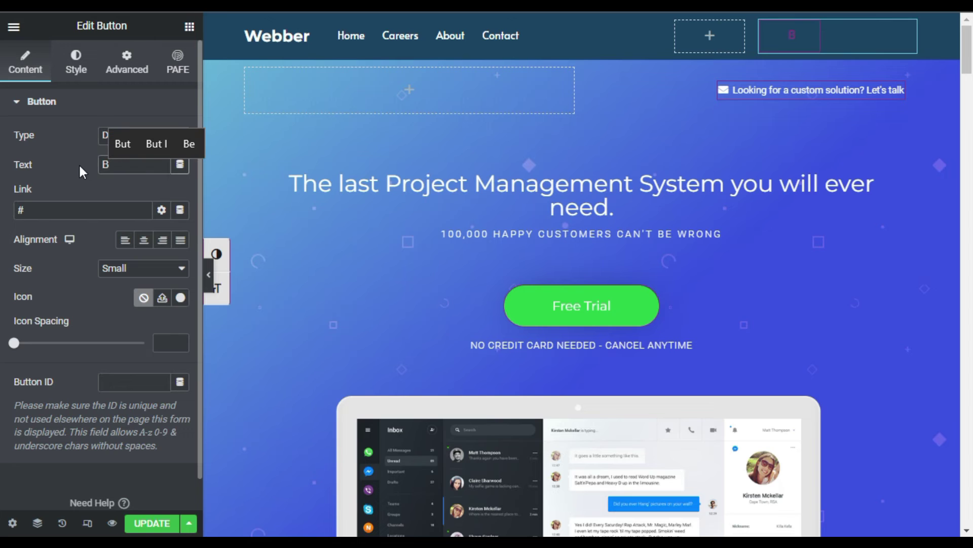
{"action": "type", "text": "ook Bi"}
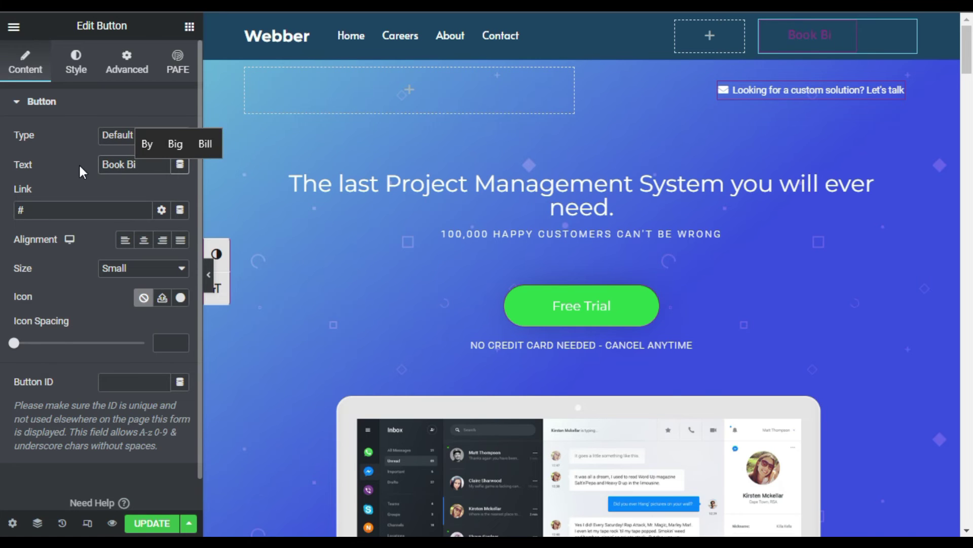
{"action": "key", "text": "BackSpace"}
{"action": "key", "text": "BackSpace"}
{"action": "type", "text": "Now"}
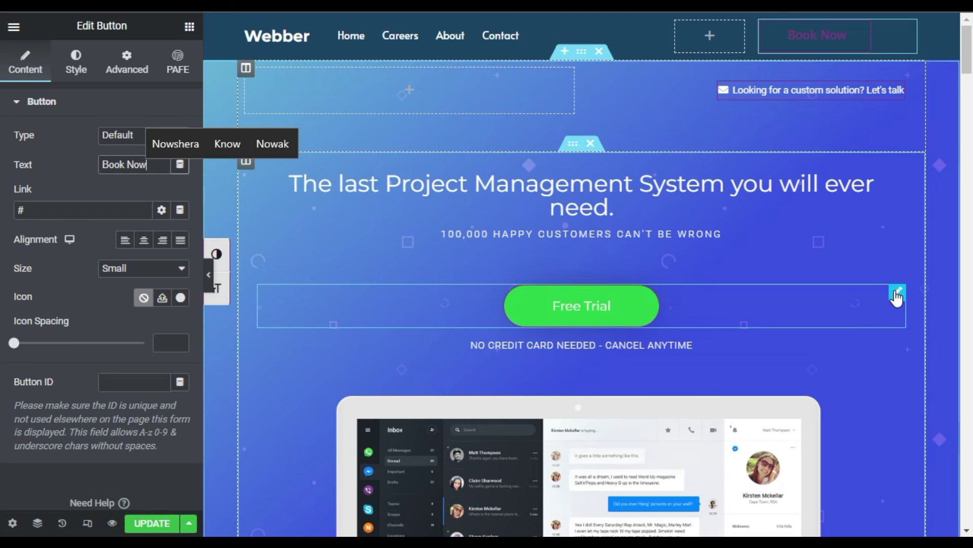
- Paste the Free Trial button's style onto Book Now and set its size to Small
{"action": "right_click", "coordinate": [896, 304]}
{"action": "left_click", "coordinate": [868, 279]}
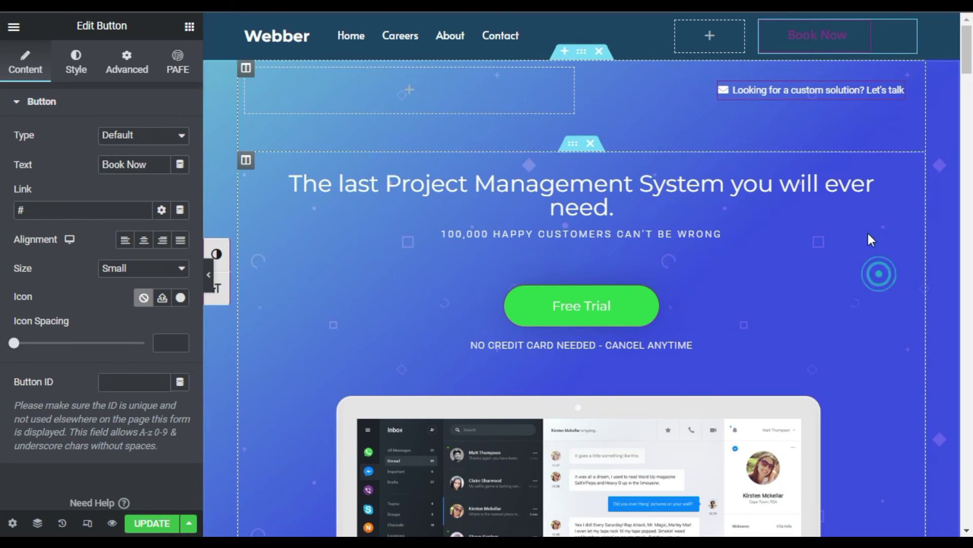
{"action": "right_click", "coordinate": [899, 30]}
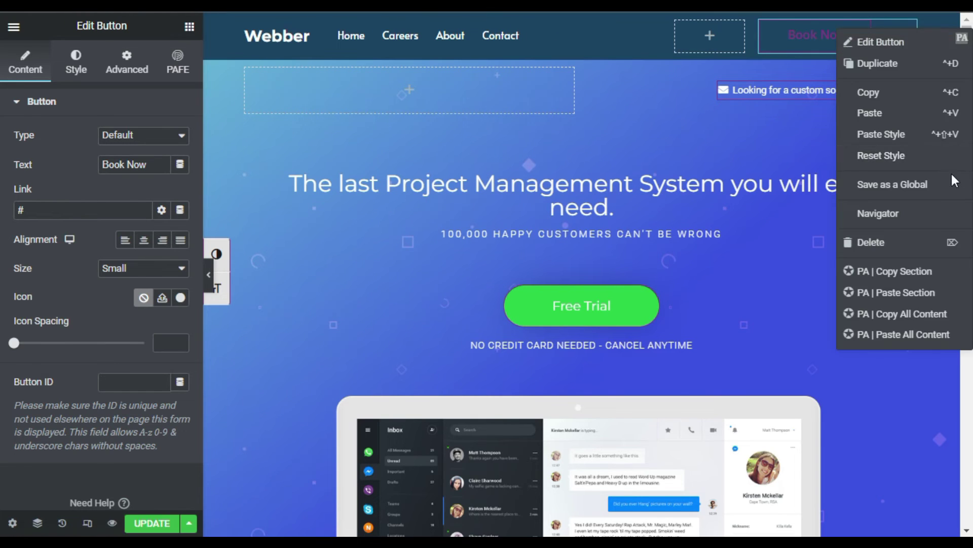
{"action": "left_click", "coordinate": [904, 132]}
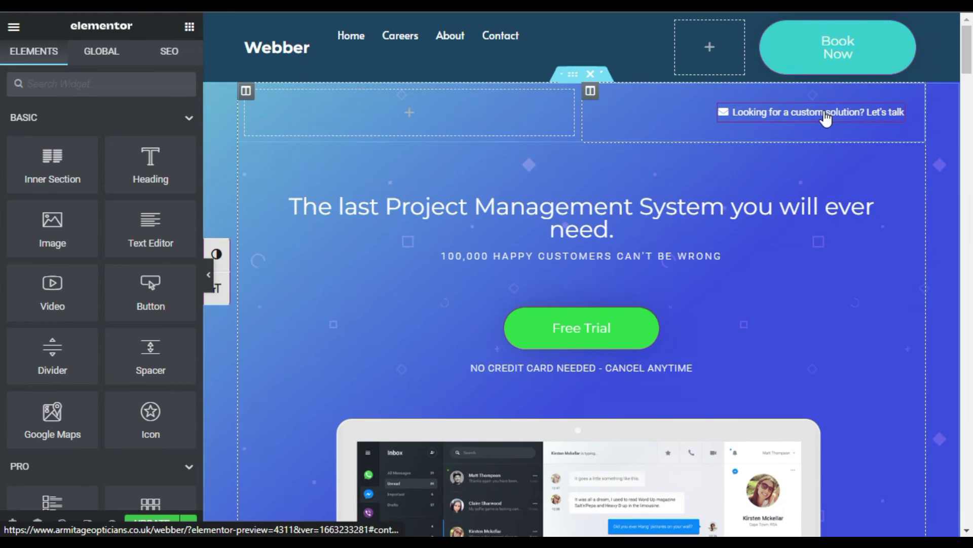
{"action": "left_click", "coordinate": [909, 28]}
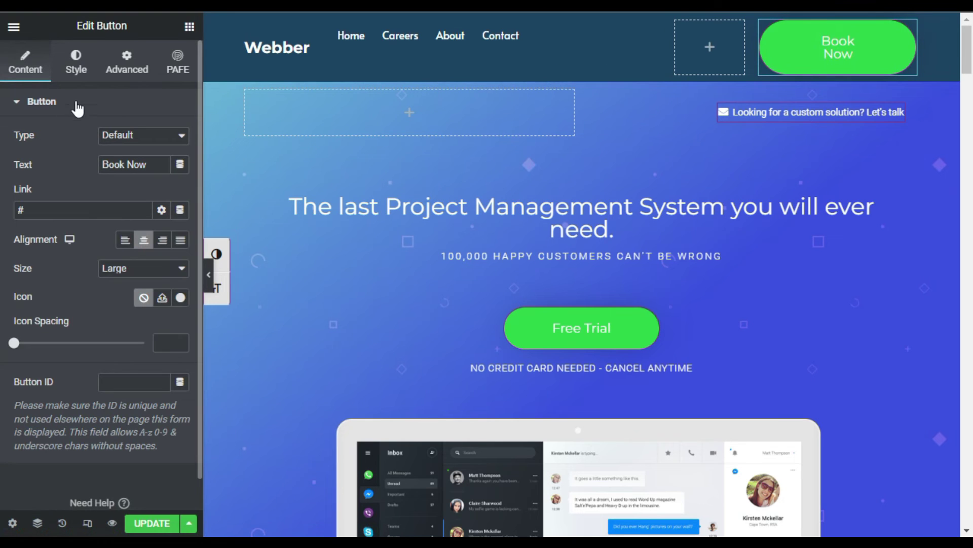
{"action": "left_click", "coordinate": [116, 274]}
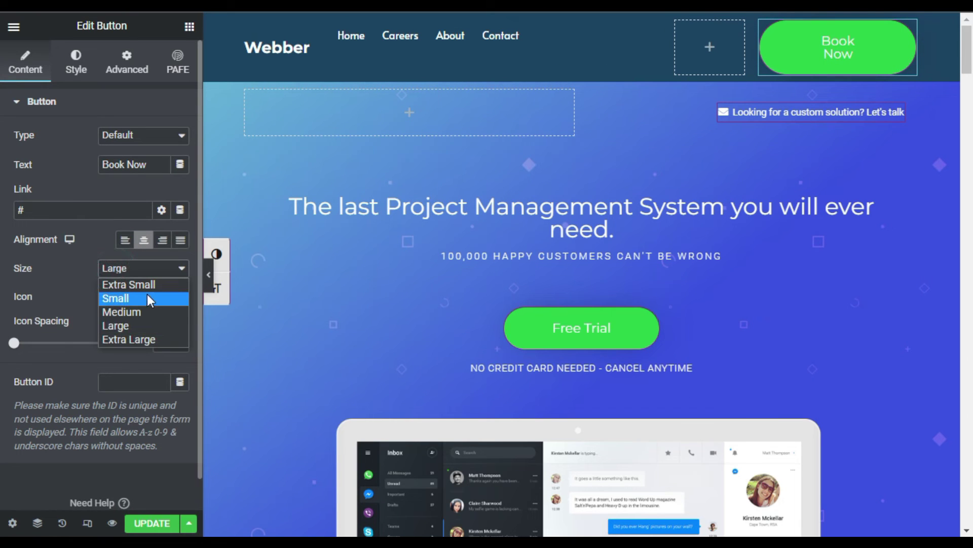
{"action": "left_click", "coordinate": [147, 298]}
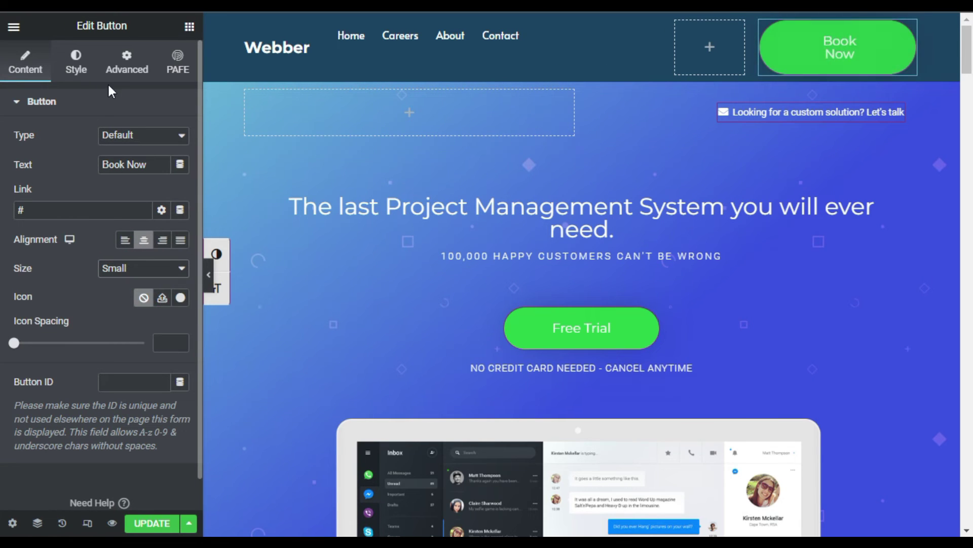
{"action": "left_click", "coordinate": [77, 57]}
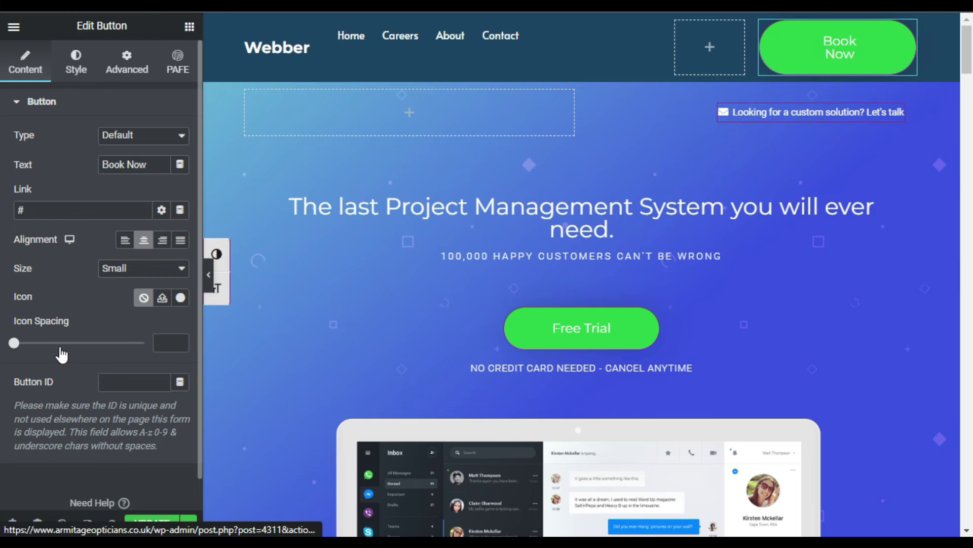
- Set the Book Now button padding to 15 top/bottom and 30 left/right
{"action": "scroll", "coordinate": [110, 299], "scroll_direction": "down", "scroll_amount": 2}
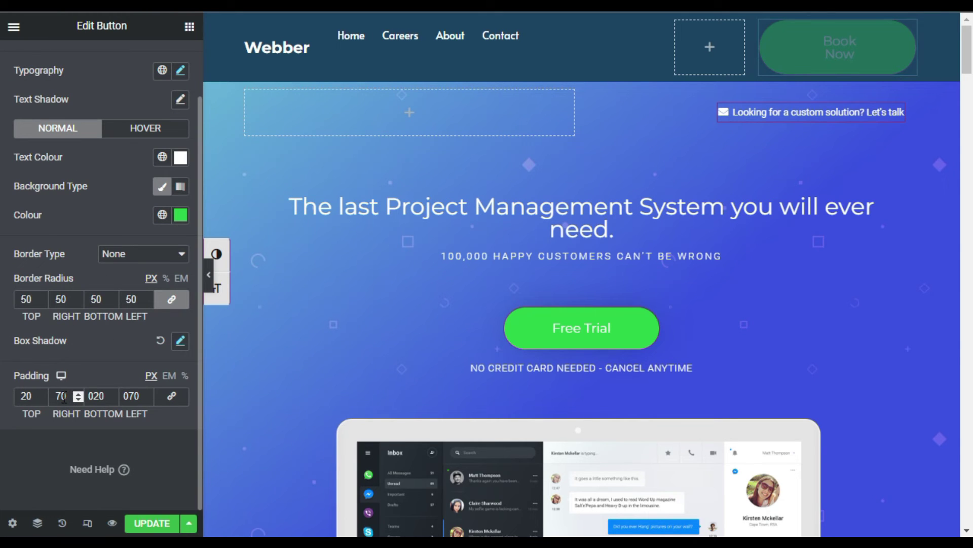
{"action": "key", "text": "BackSpace"}
{"action": "key", "text": "BackSpace"}
{"action": "type", "text": "30"}
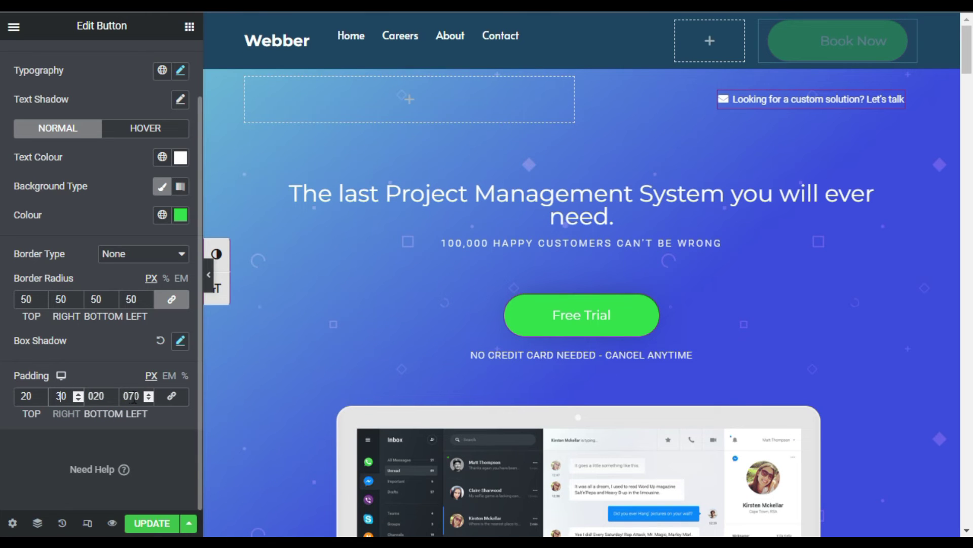
{"action": "double_click", "coordinate": [131, 396]}
{"action": "type", "text": "30"}
{"action": "double_click", "coordinate": [104, 396]}
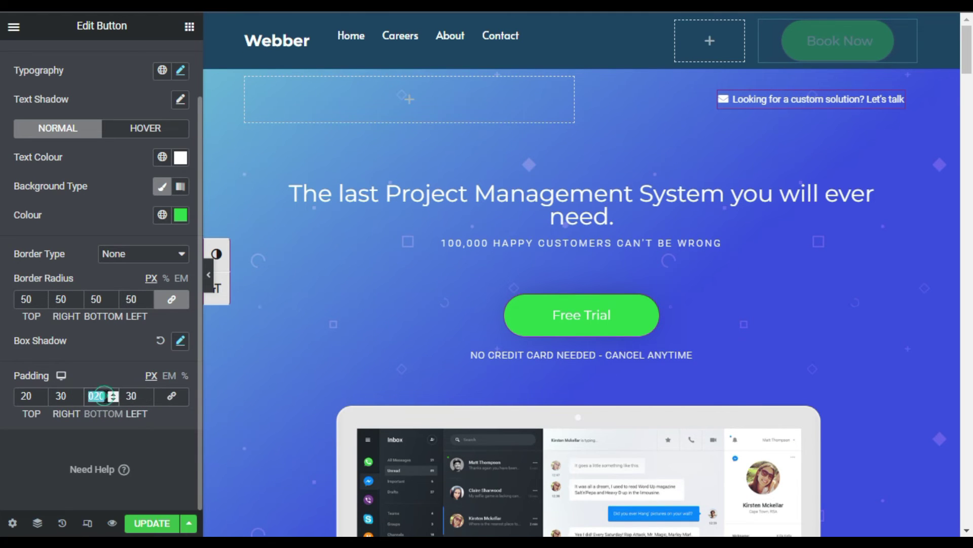
{"action": "type", "text": "1"}
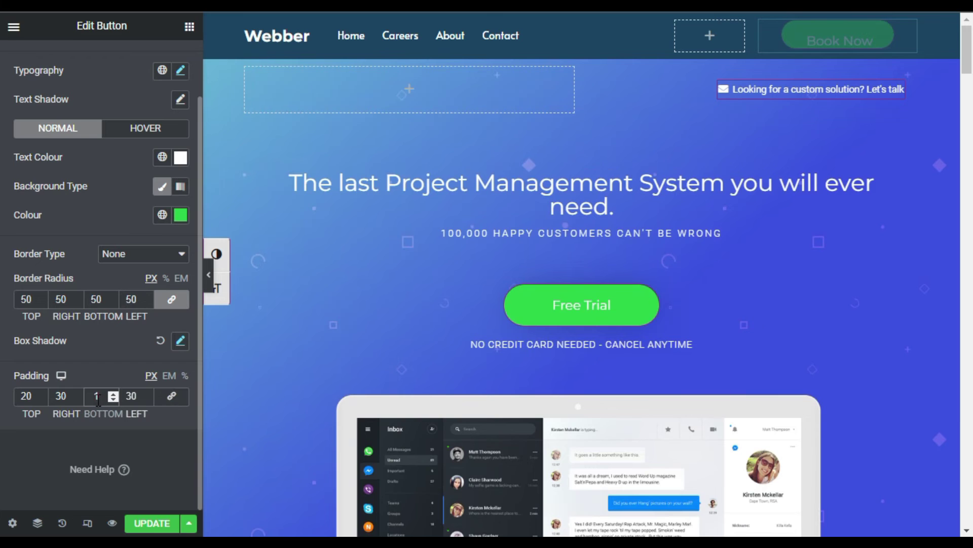
{"action": "type", "text": "0"}
{"action": "key", "text": "BackSpace"}
{"action": "type", "text": "5"}
{"action": "key", "text": "shift+Tab"}
{"action": "key", "text": "shift+Tab"}
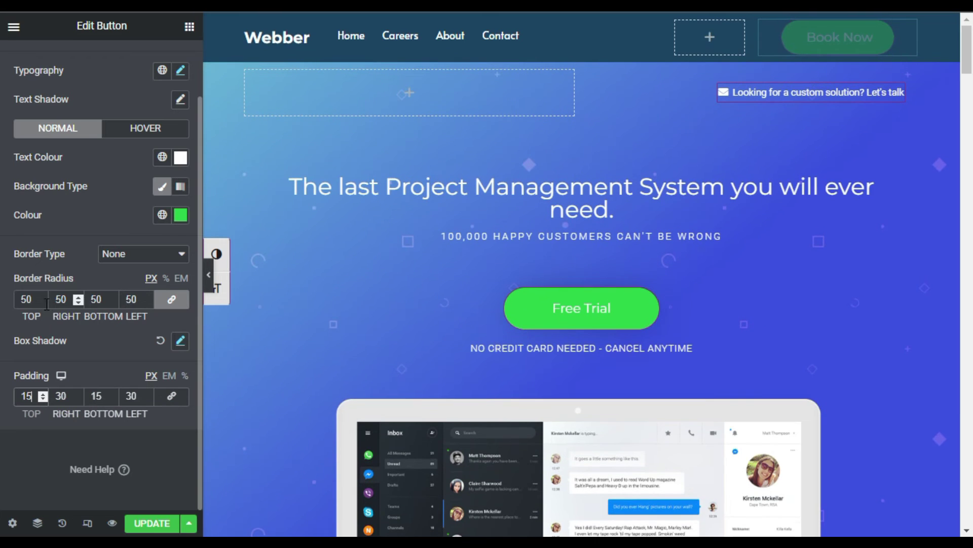
{"action": "type", "text": "15"}
- Give the button a 25 px border radius on all corners and preview the page
{"action": "double_click", "coordinate": [20, 299]}
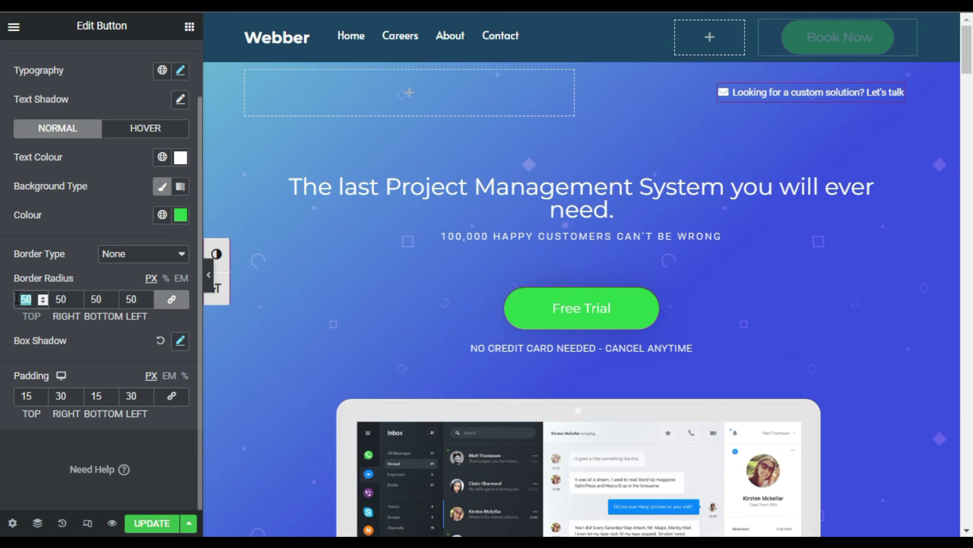
{"action": "type", "text": "15"}
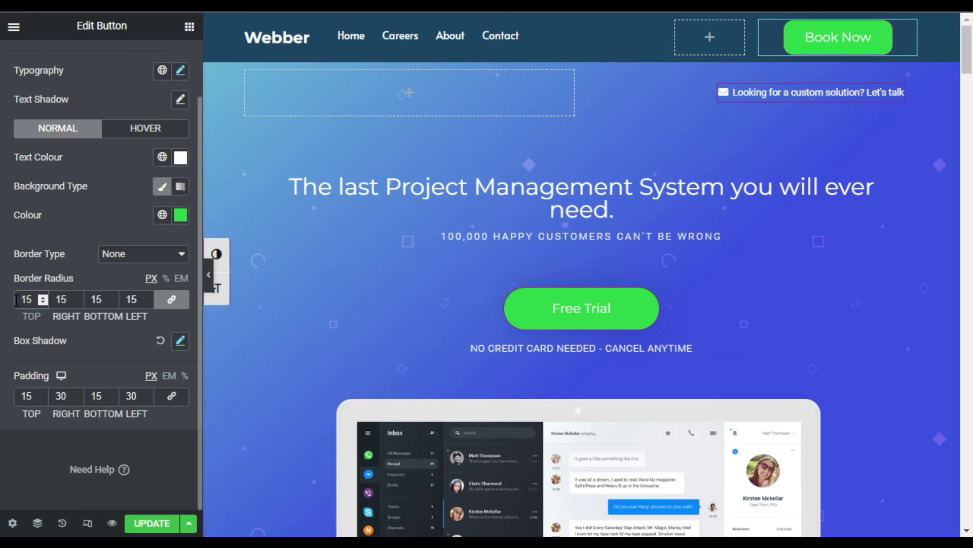
{"action": "double_click", "coordinate": [26, 300]}
{"action": "type", "text": "25"}
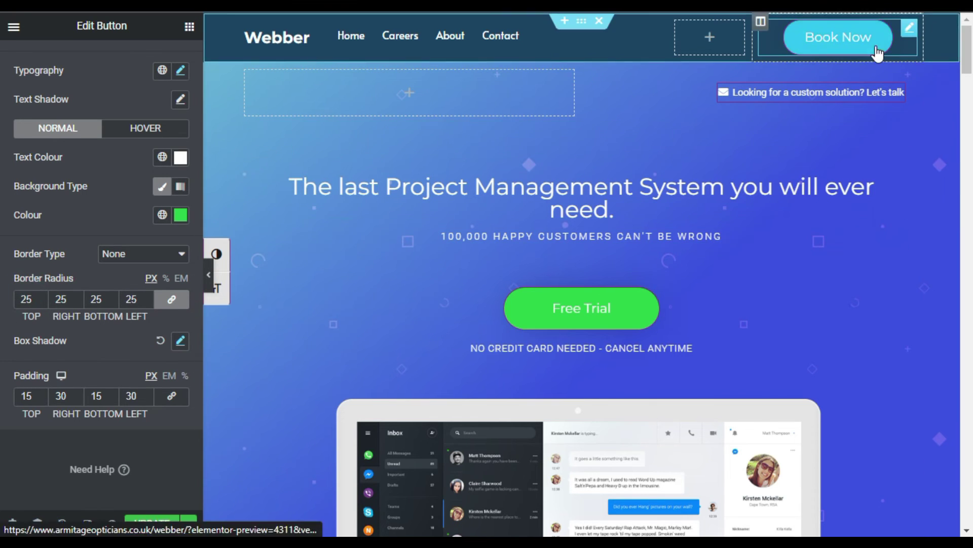
{"action": "left_click", "coordinate": [209, 275]}
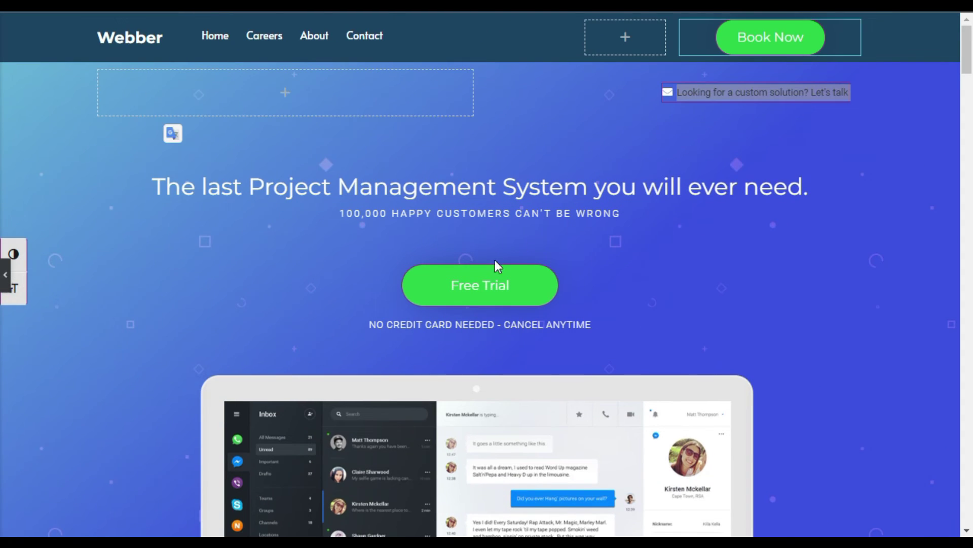
- Delete the 'Looking for a custom solution? Let's talk' bar section and check the page in preview
{"action": "key", "text": "ctrl+p"}
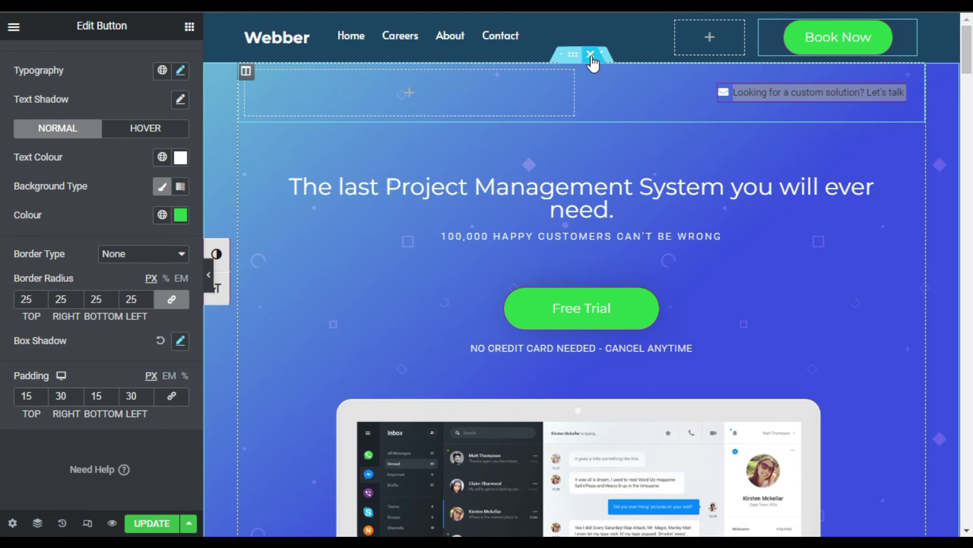
{"action": "left_click", "coordinate": [591, 54]}
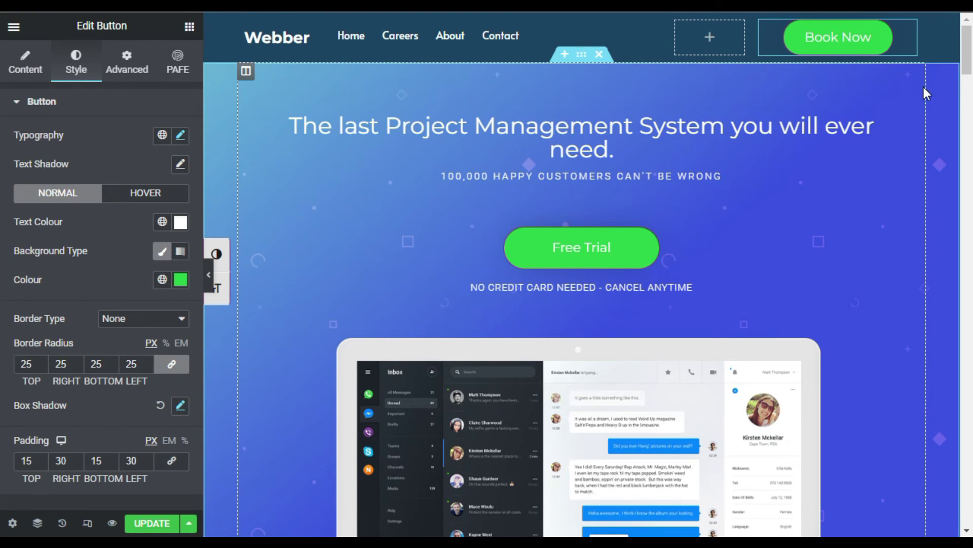
{"action": "left_click", "coordinate": [209, 275]}
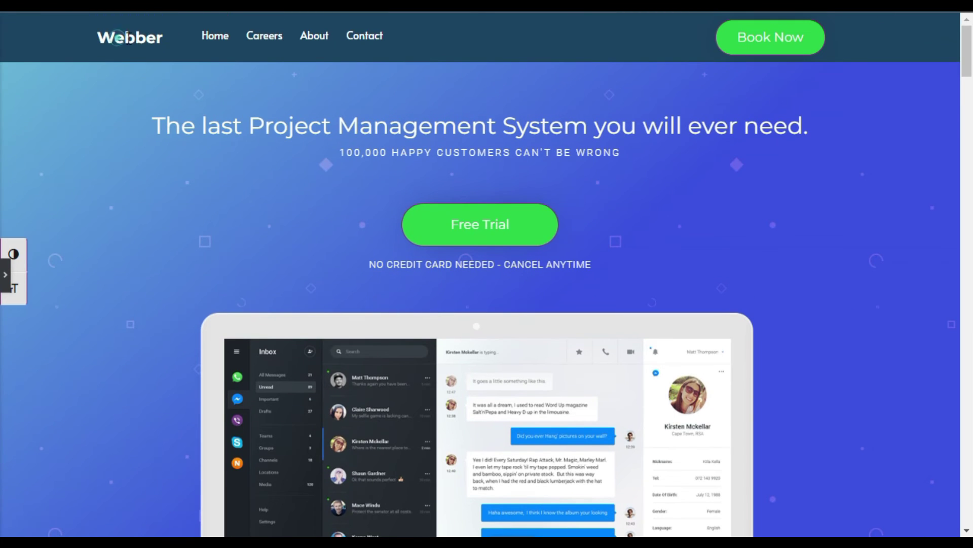
{"action": "left_click_drag", "start_coordinate": [128, 38], "coordinate": [219, 32]}
{"action": "left_click", "coordinate": [165, 47]}
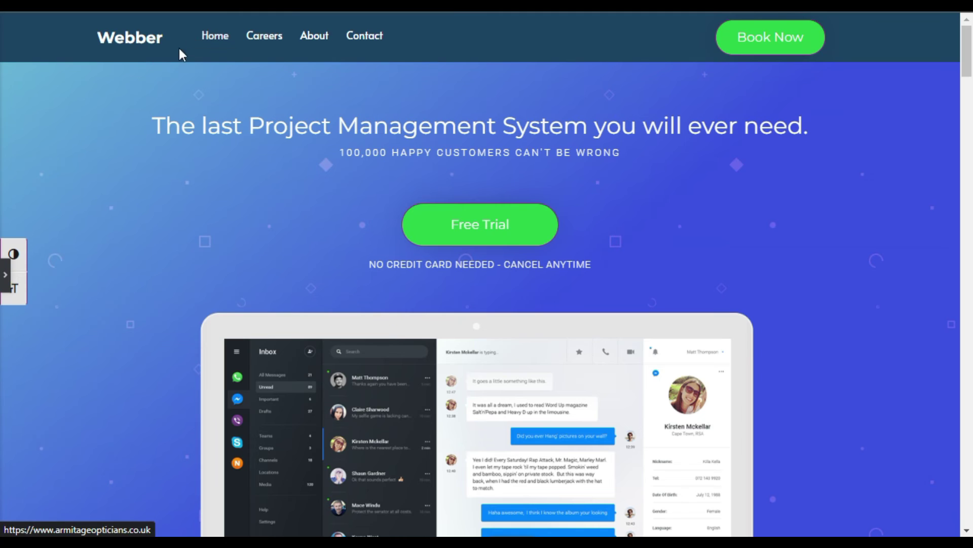
{"action": "left_click", "coordinate": [6, 288]}
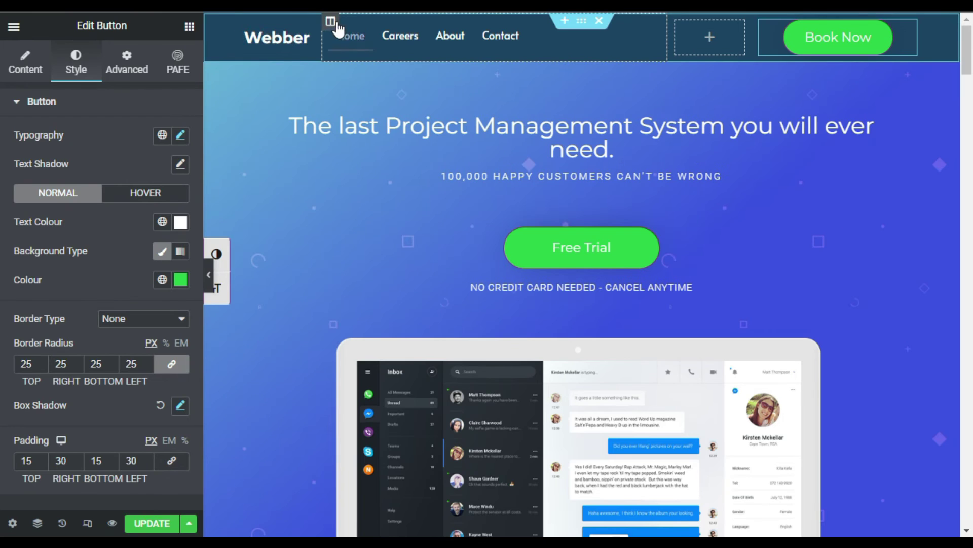
- Set the navigation menu column's Vertical Align to Middle
{"action": "left_click", "coordinate": [331, 22]}
{"action": "left_click", "coordinate": [141, 175]}
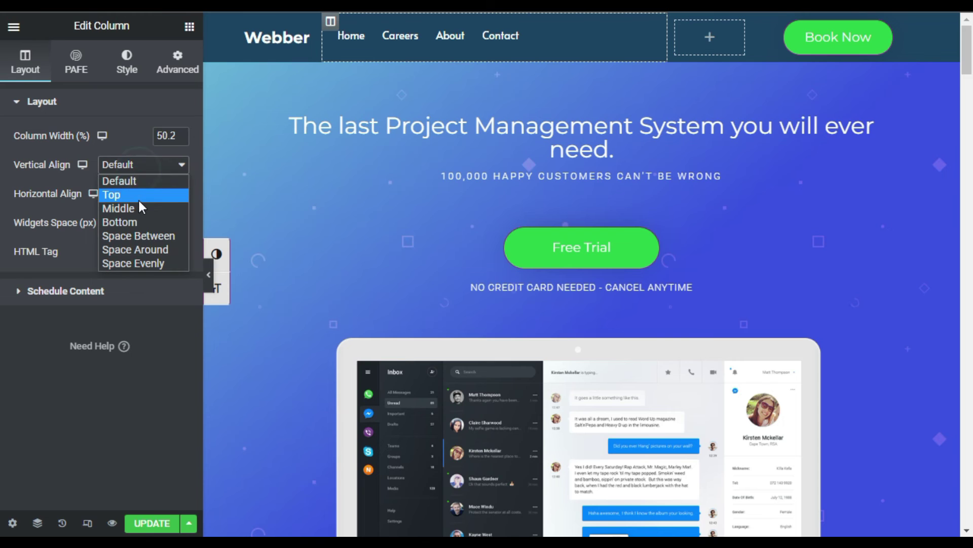
{"action": "left_click", "coordinate": [141, 206]}
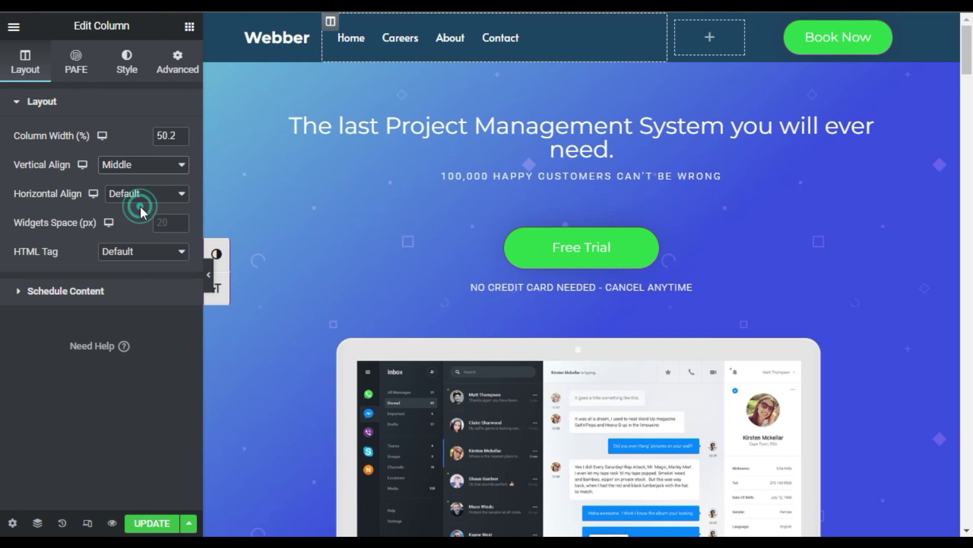
{"action": "left_click", "coordinate": [208, 279]}
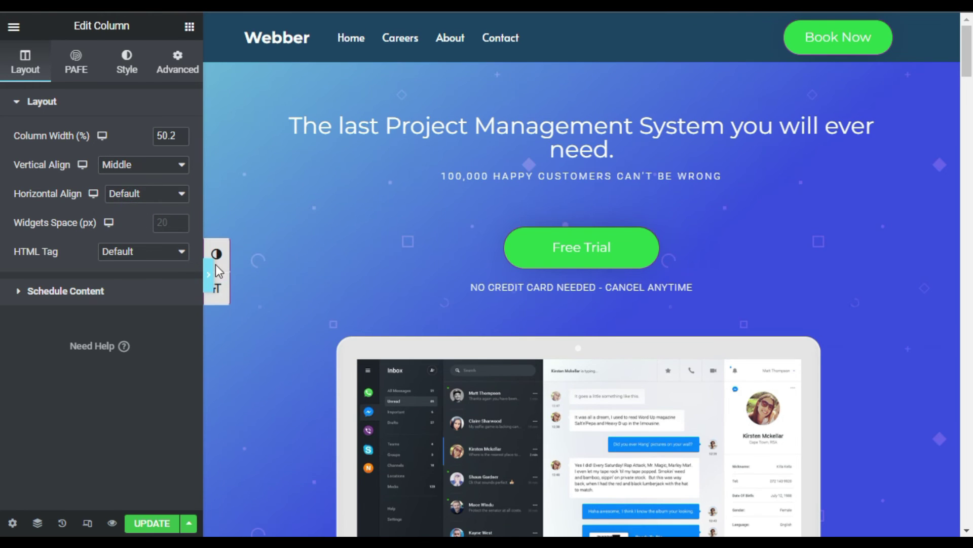
- Preview the header, scrolling the page to check the menu lines up with the logo and button
{"action": "left_click", "coordinate": [208, 275]}
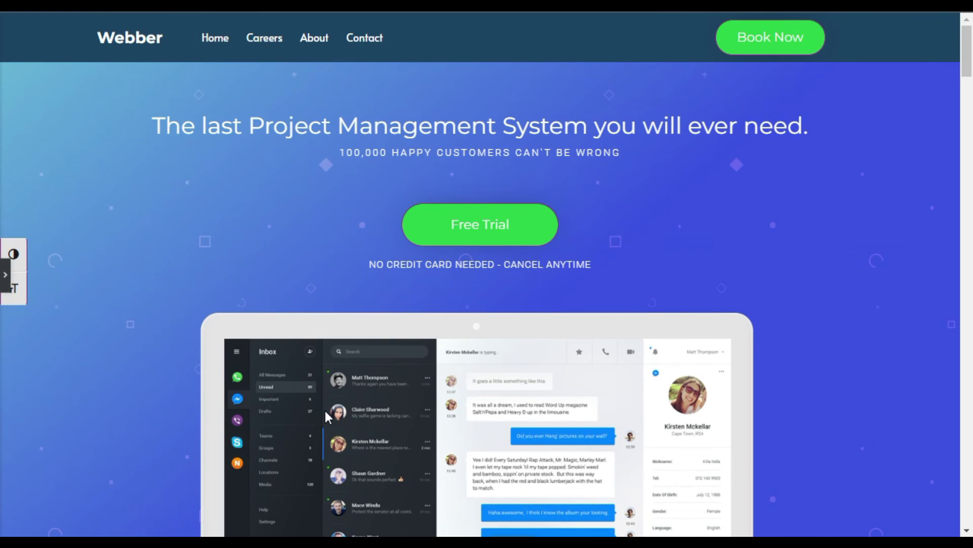
{"action": "scroll", "coordinate": [310, 304], "scroll_direction": "down", "scroll_amount": 8}
{"action": "scroll", "coordinate": [307, 314], "scroll_direction": "up", "scroll_amount": 8}
{"action": "scroll", "coordinate": [307, 314], "scroll_direction": "down", "scroll_amount": 10}
{"action": "scroll", "coordinate": [307, 316], "scroll_direction": "up", "scroll_amount": 10}
{"action": "scroll", "coordinate": [306, 316], "scroll_direction": "down", "scroll_amount": 7}
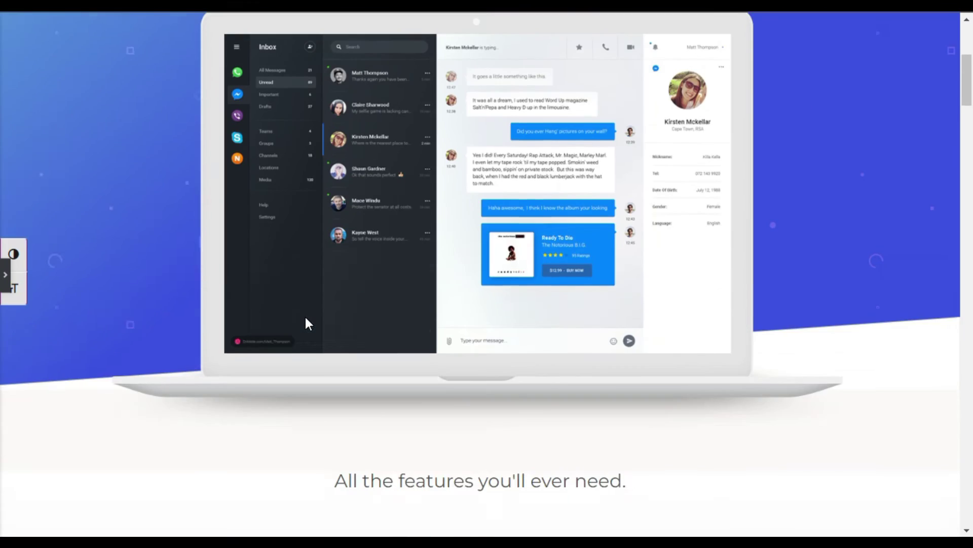
{"action": "scroll", "coordinate": [305, 315], "scroll_direction": "up", "scroll_amount": 7}
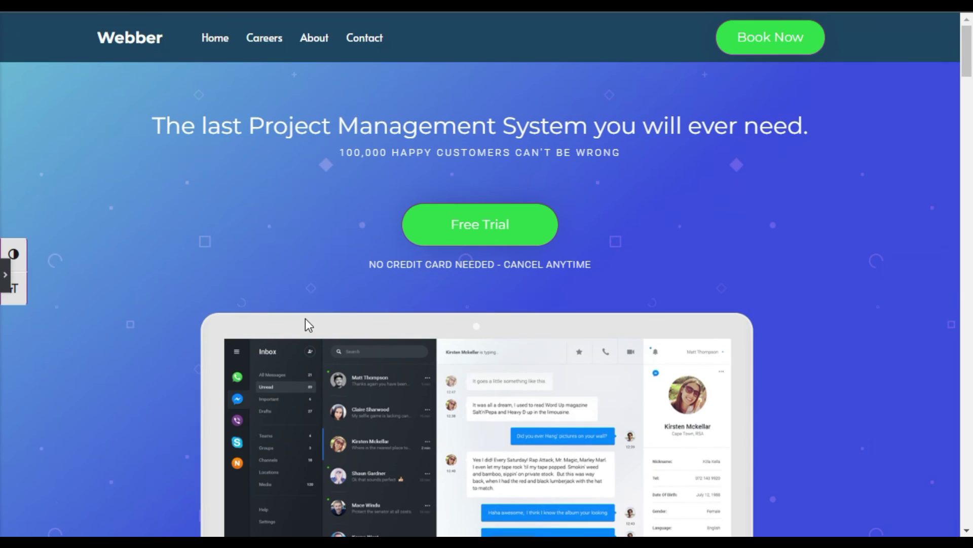
{"action": "left_click", "coordinate": [6, 276]}
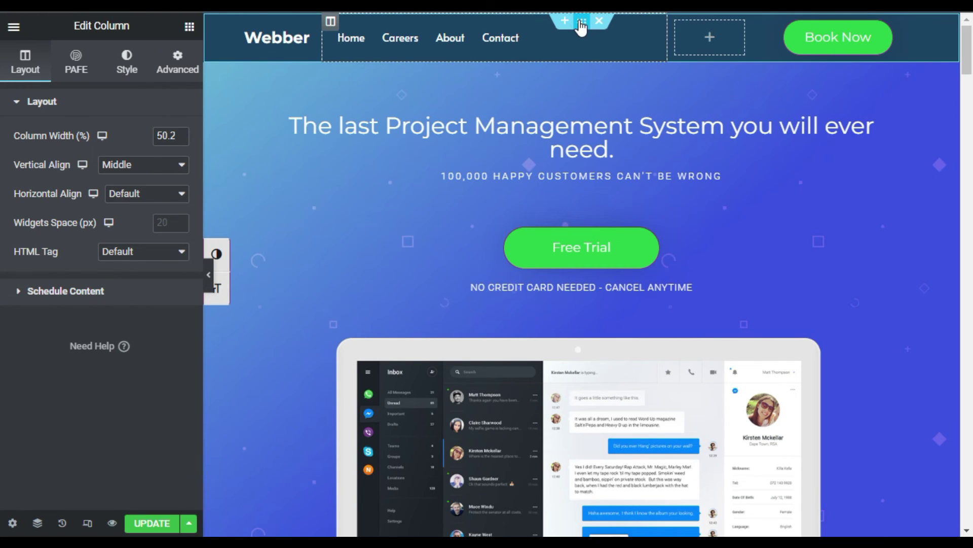
- Make the header section sticky to the Top under Advanced > Motion Effects
{"action": "left_click", "coordinate": [582, 23]}
{"action": "left_click", "coordinate": [190, 65]}
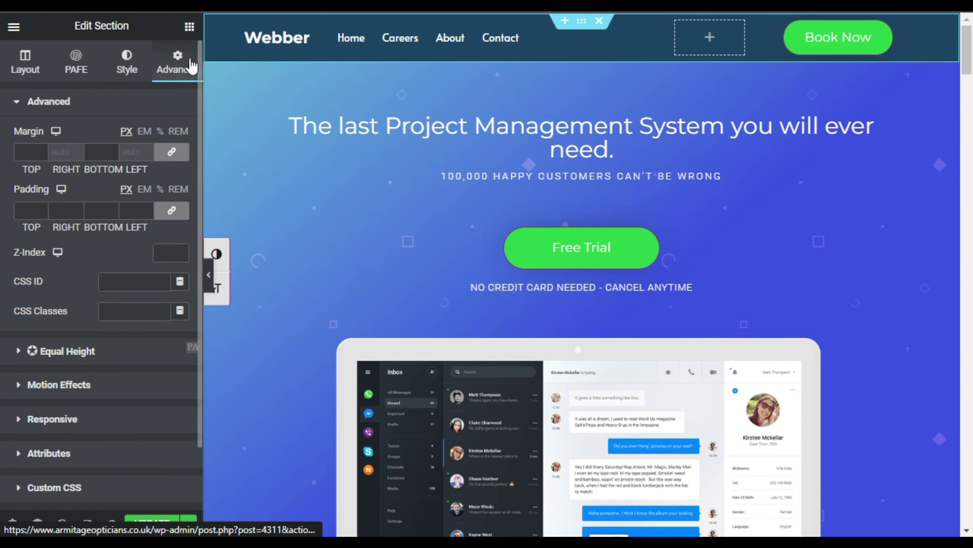
{"action": "scroll", "coordinate": [111, 264], "scroll_direction": "down", "scroll_amount": 2}
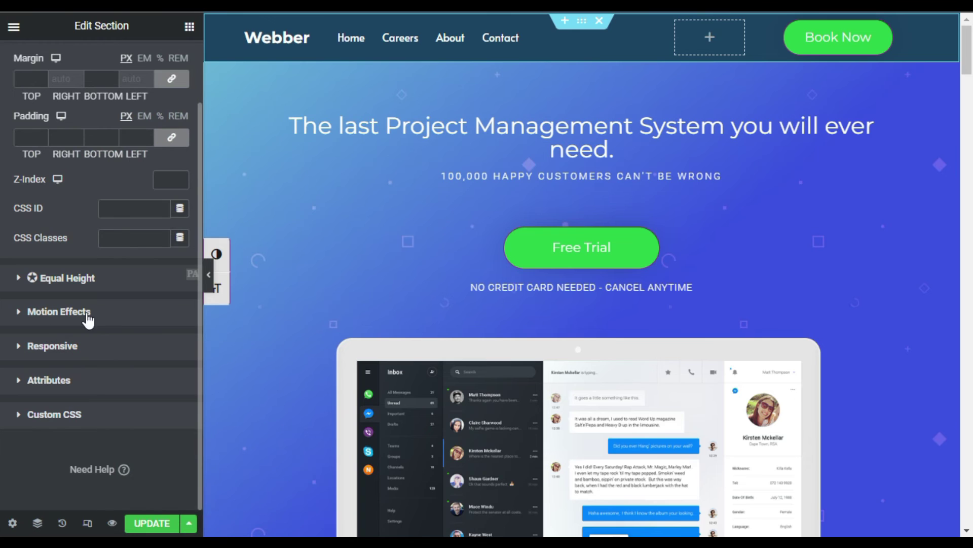
{"action": "left_click", "coordinate": [88, 310]}
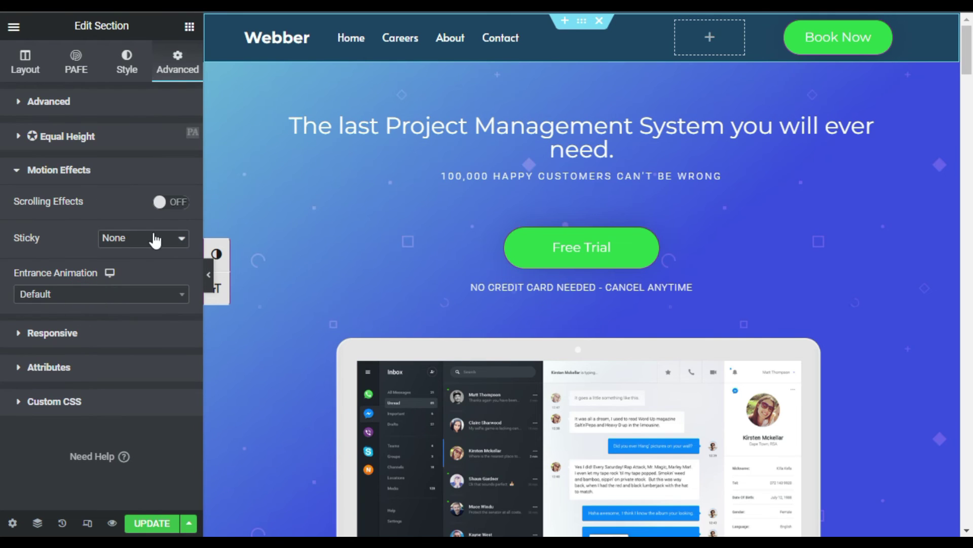
{"action": "left_click", "coordinate": [141, 242]}
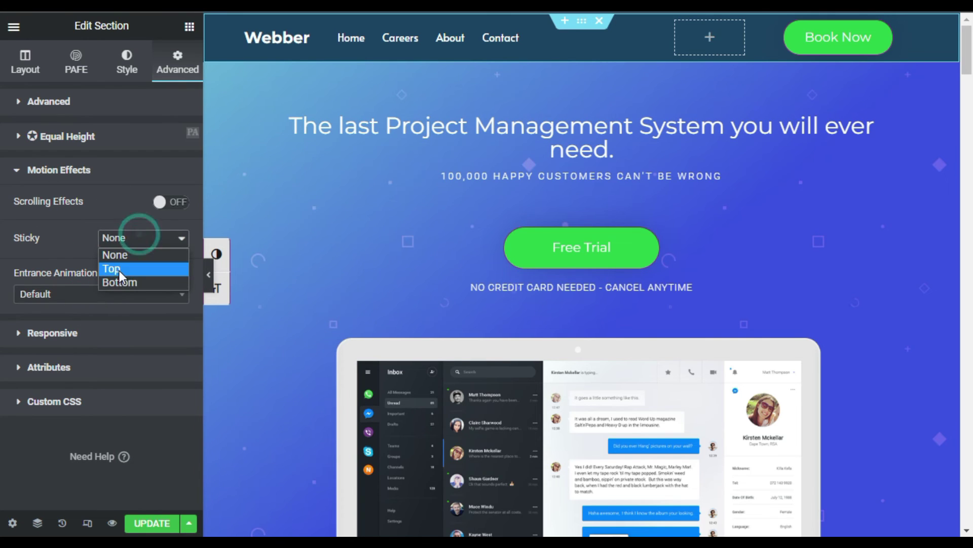
{"action": "left_click", "coordinate": [126, 266]}
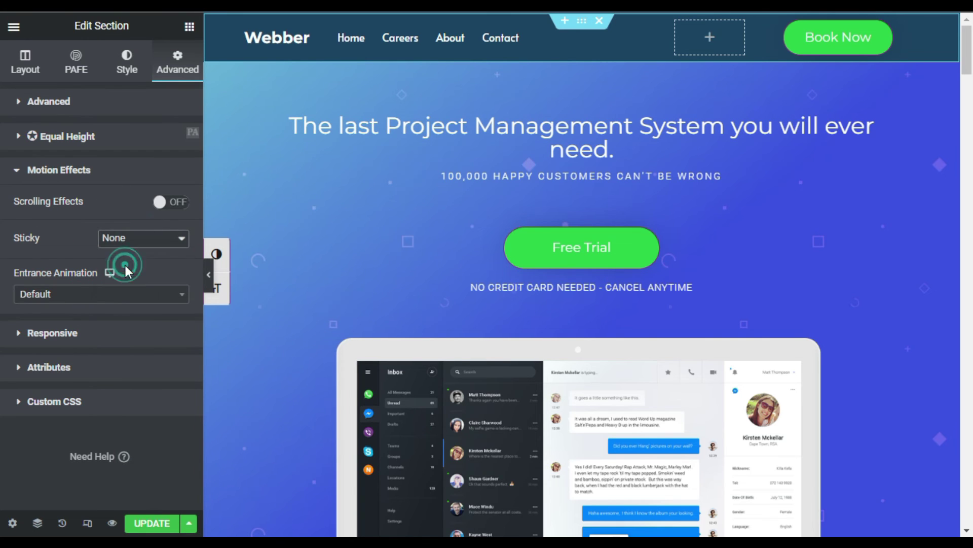
- Scroll-test the sticky header in preview, then update the page
{"action": "left_click", "coordinate": [210, 276]}
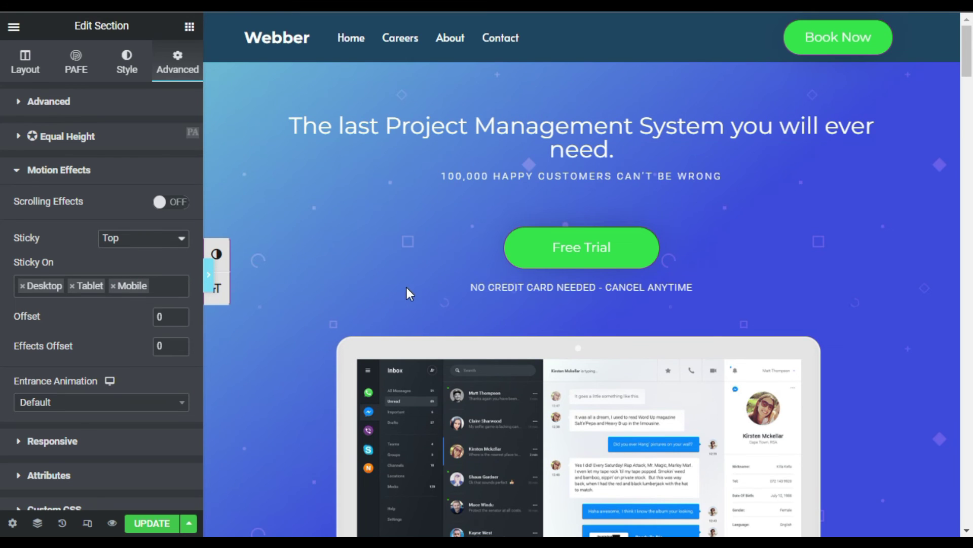
{"action": "scroll", "coordinate": [389, 280], "scroll_direction": "down", "scroll_amount": 6}
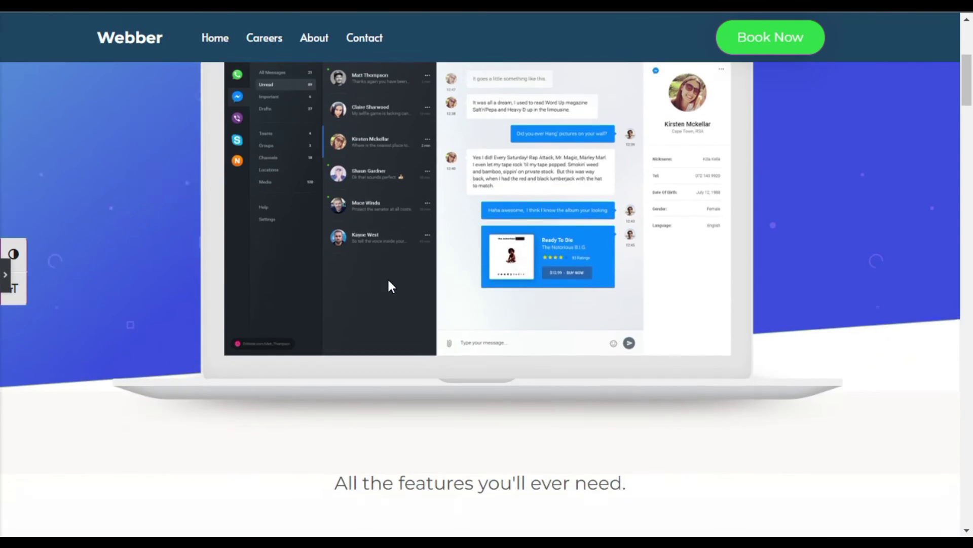
{"action": "scroll", "coordinate": [387, 279], "scroll_direction": "up", "scroll_amount": 6}
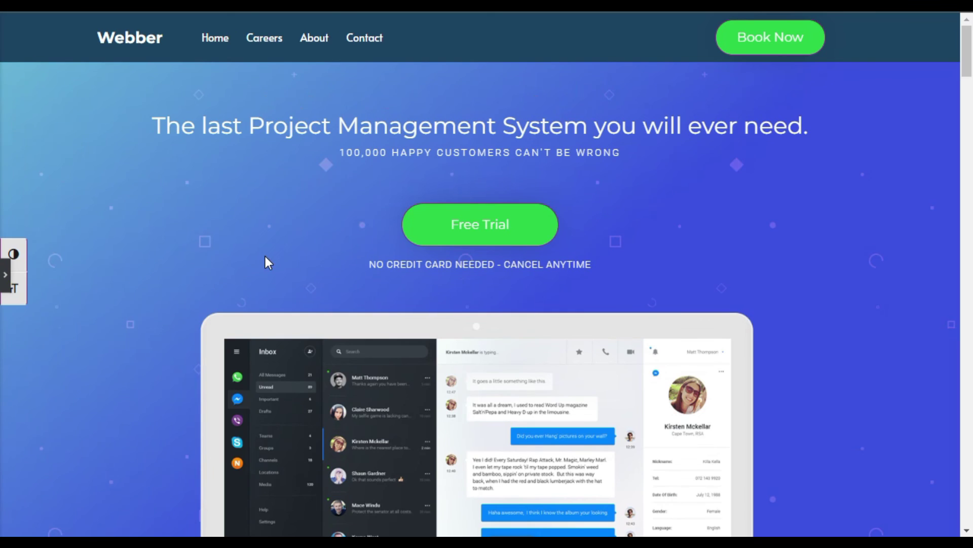
{"action": "scroll", "coordinate": [265, 256], "scroll_direction": "down", "scroll_amount": 10}
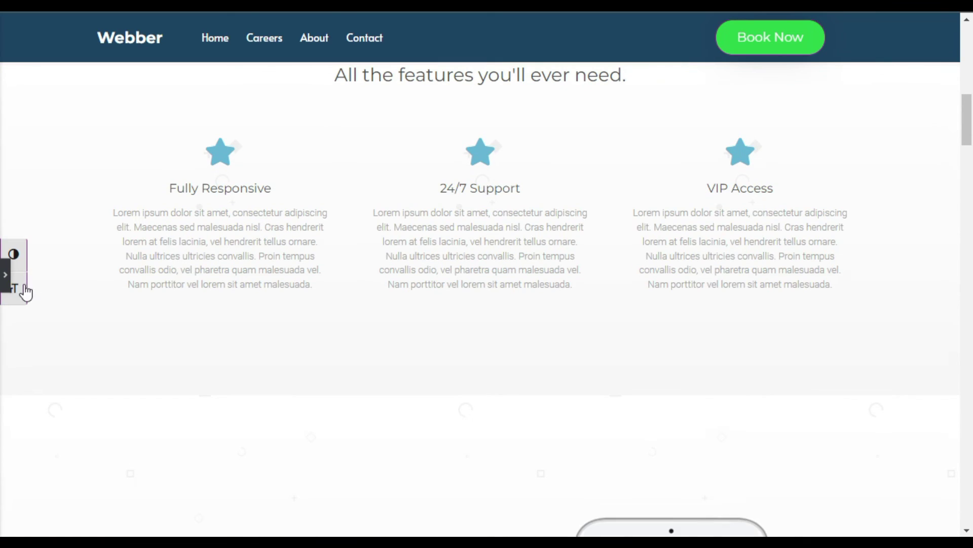
{"action": "left_click", "coordinate": [5, 274]}
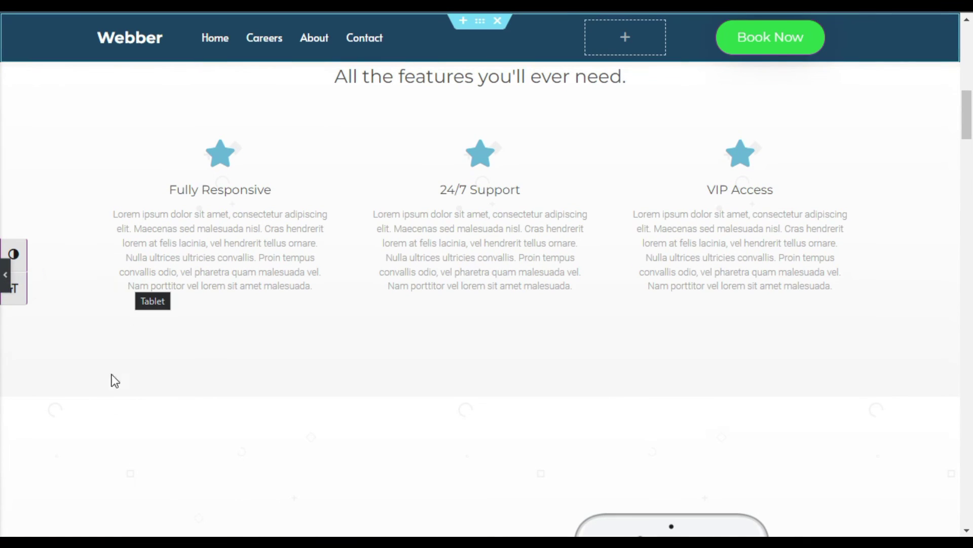
{"action": "left_click", "coordinate": [145, 525]}
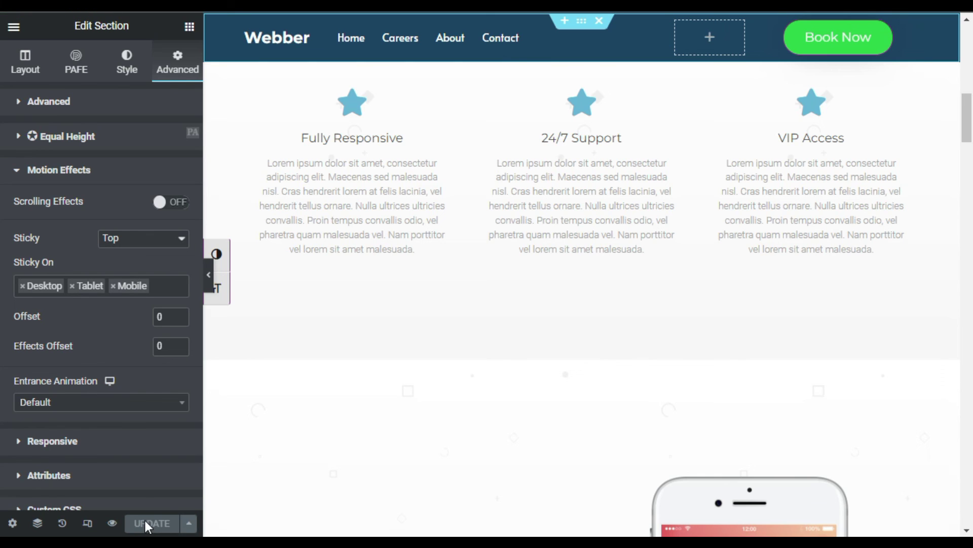
- Open the live preview of the Webber page and scroll to confirm the header stays pinned
{"action": "left_click", "coordinate": [111, 526]}
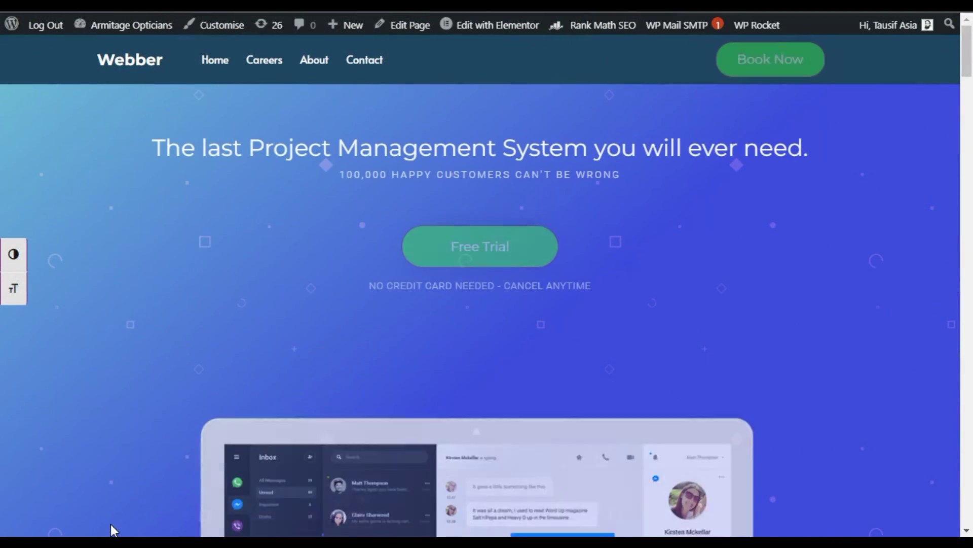
{"action": "scroll", "coordinate": [185, 327], "scroll_direction": "down", "scroll_amount": 15}
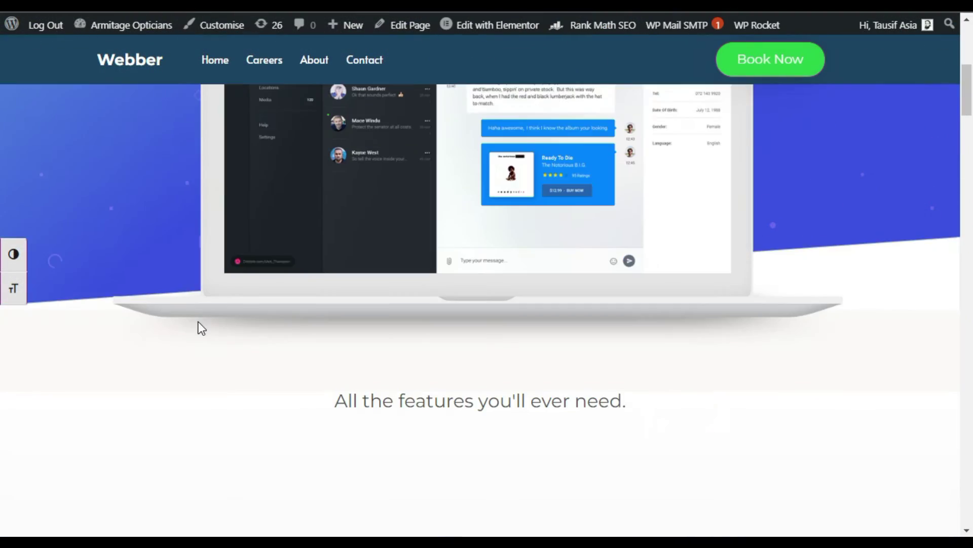
{"action": "scroll", "coordinate": [196, 325], "scroll_direction": "up", "scroll_amount": 8}
{"action": "scroll", "coordinate": [178, 290], "scroll_direction": "up", "scroll_amount": 10}
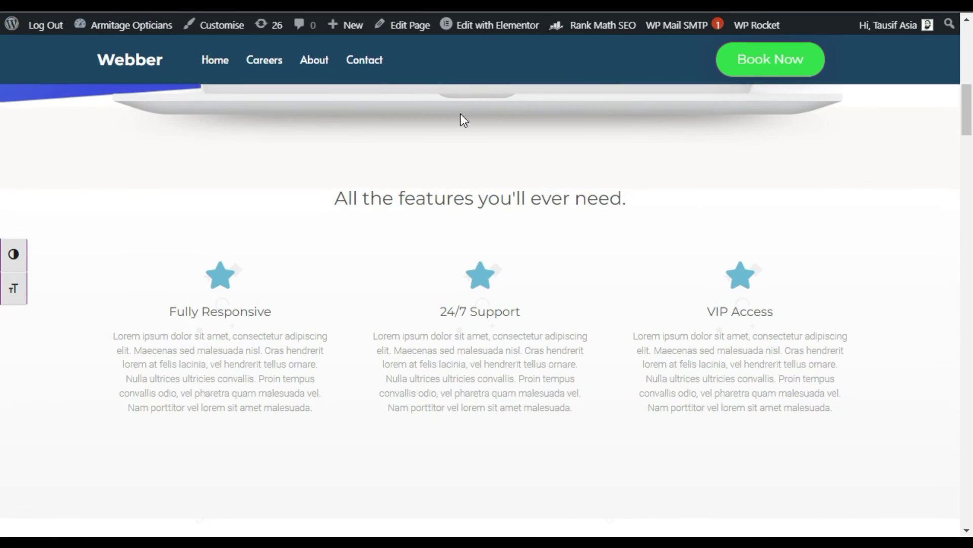